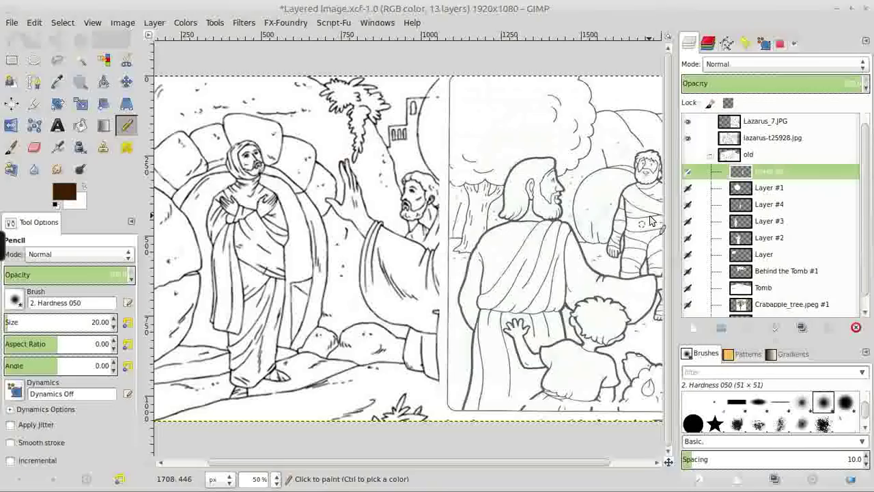
- Chain-link the old group's layers, hide the group, and toggle Lazarus_7.JPG's visibility off and on
{"action": "left_click", "coordinate": [689, 155]}
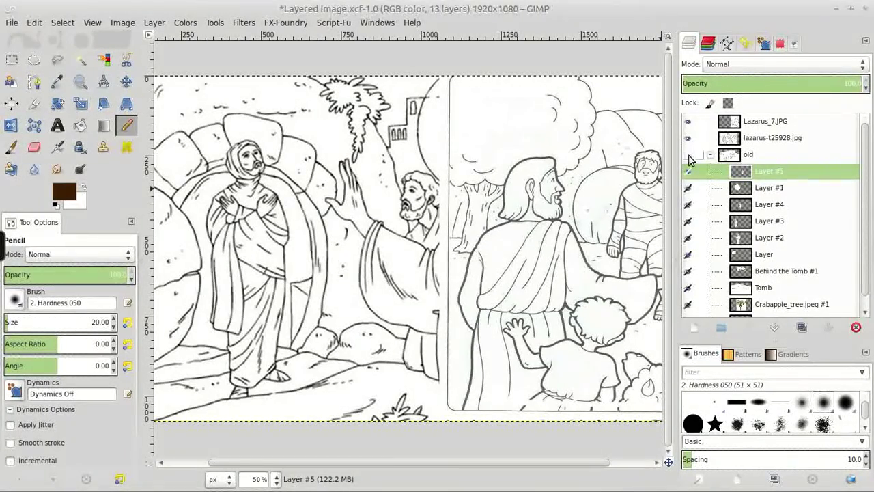
{"action": "mouse_move", "coordinate": [451, 212]}
{"action": "middle_mouse_down"}
{"action": "mouse_move", "coordinate": [383, 218]}
{"action": "mouse_move", "coordinate": [628, 209]}
{"action": "mouse_move", "coordinate": [690, 225]}
{"action": "mouse_move", "coordinate": [576, 239]}
{"action": "mouse_move", "coordinate": [468, 228]}
{"action": "mouse_move", "coordinate": [509, 227]}
{"action": "mouse_move", "coordinate": [491, 238]}
{"action": "mouse_move", "coordinate": [464, 236]}
{"action": "mouse_move", "coordinate": [486, 233]}
{"action": "middle_mouse_up"}
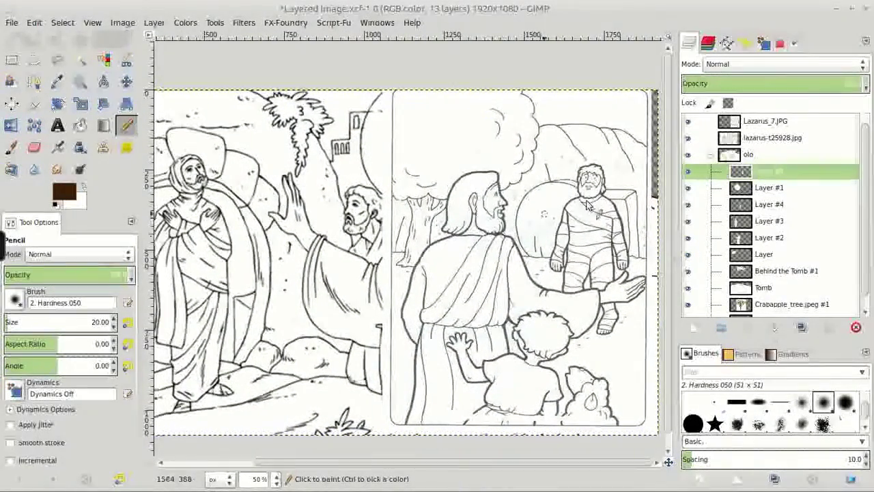
{"action": "left_click", "coordinate": [689, 156]}
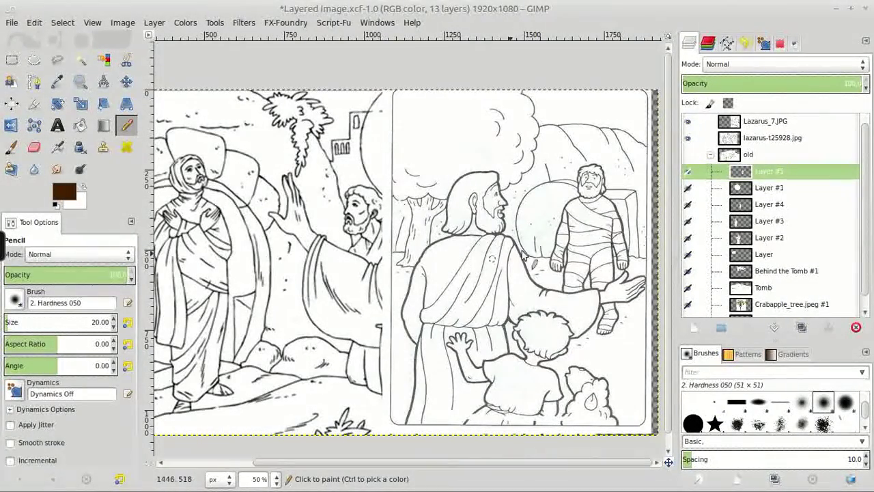
{"action": "left_click", "coordinate": [689, 122]}
{"action": "left_click", "coordinate": [689, 123]}
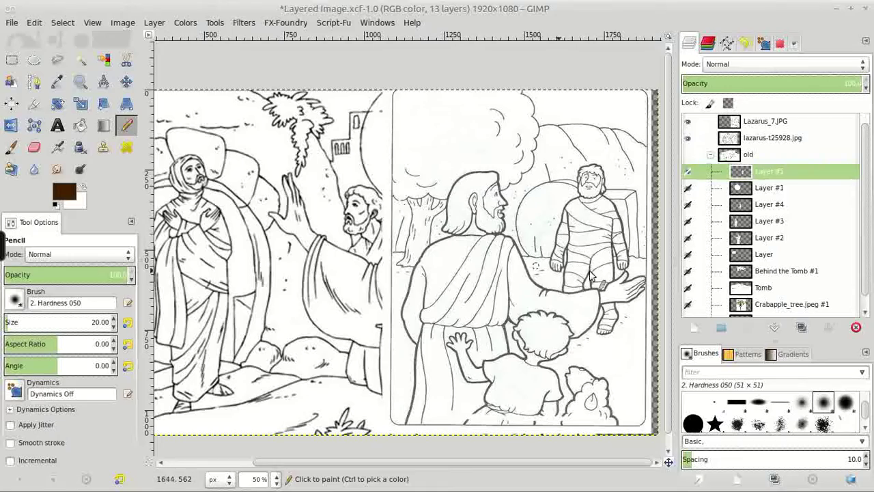
- Hide Lazarus_7.JPG, move Layer #3 out of the old group to the stack's top, and show it
{"action": "left_click", "coordinate": [688, 122]}
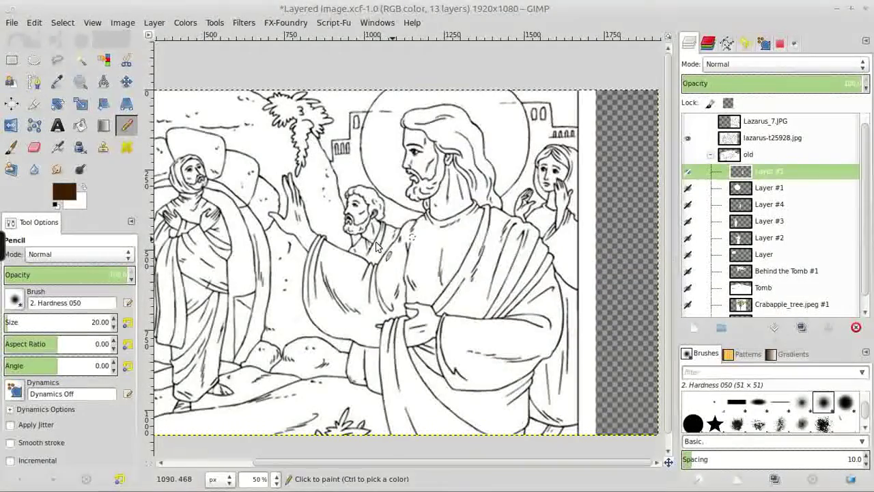
{"action": "middle_click_drag", "start_coordinate": [453, 244], "coordinate": [541, 235]}
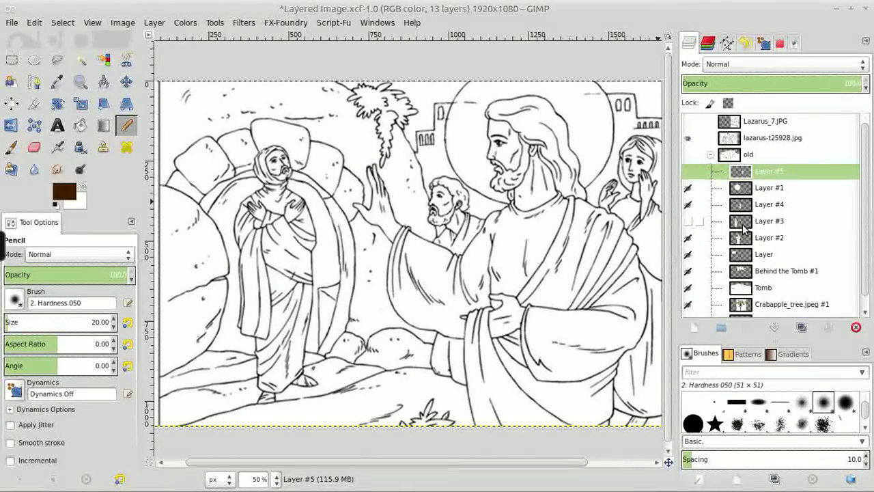
{"action": "left_click_drag", "start_coordinate": [745, 229], "coordinate": [742, 129]}
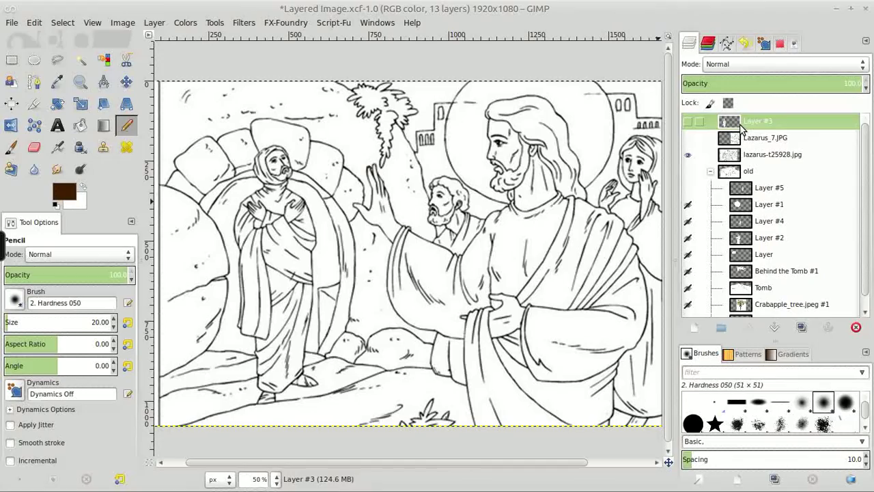
{"action": "middle_click_drag", "start_coordinate": [511, 242], "coordinate": [547, 238]}
{"action": "mouse_move", "coordinate": [734, 123]}
{"action": "left_mouse_down"}
{"action": "mouse_move", "coordinate": [735, 140]}
{"action": "mouse_move", "coordinate": [738, 123]}
{"action": "left_mouse_up"}
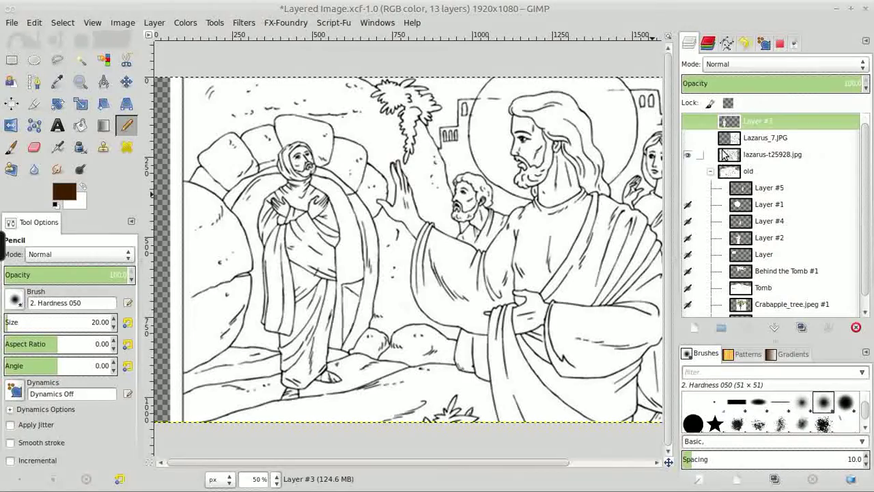
{"action": "left_click", "coordinate": [689, 122]}
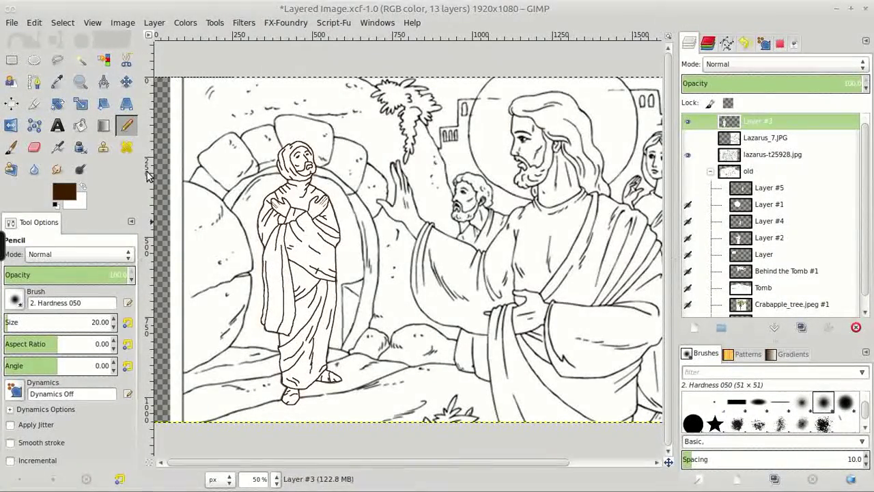
- With the Move tool at 100% zoom, shift Layer #3's Lazarus outline up-left off the original figure
{"action": "left_click", "coordinate": [129, 82]}
{"action": "left_click_drag", "start_coordinate": [297, 261], "coordinate": [318, 267]}
{"action": "scroll", "coordinate": [394, 260], "scroll_direction": "up", "scroll_amount": 2, "text": "ctrl"}
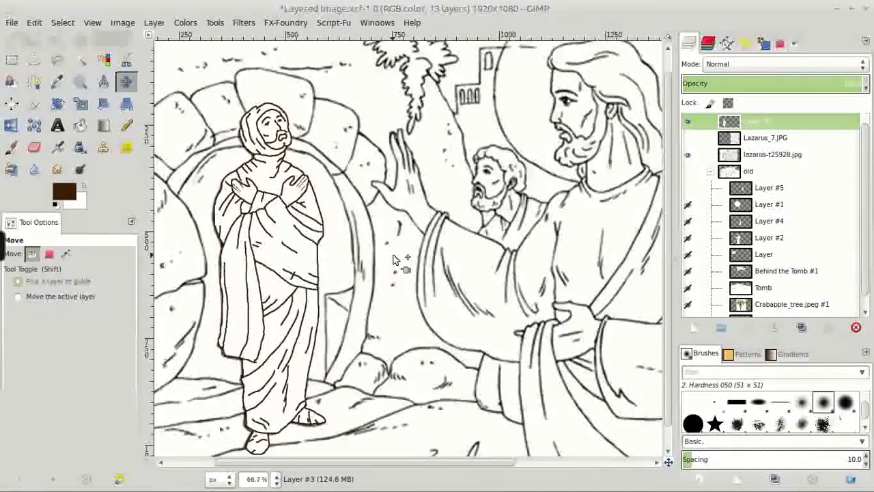
{"action": "middle_click_drag", "start_coordinate": [312, 265], "coordinate": [501, 310]}
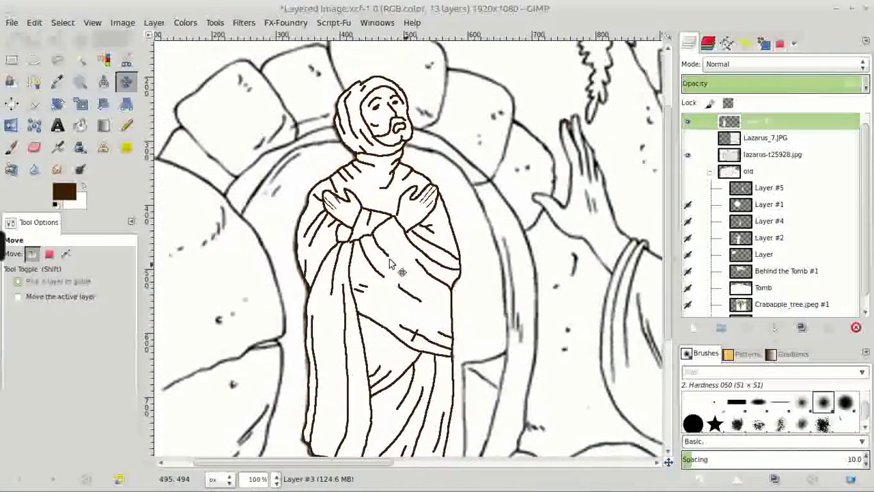
{"action": "left_click_drag", "start_coordinate": [287, 171], "coordinate": [248, 191]}
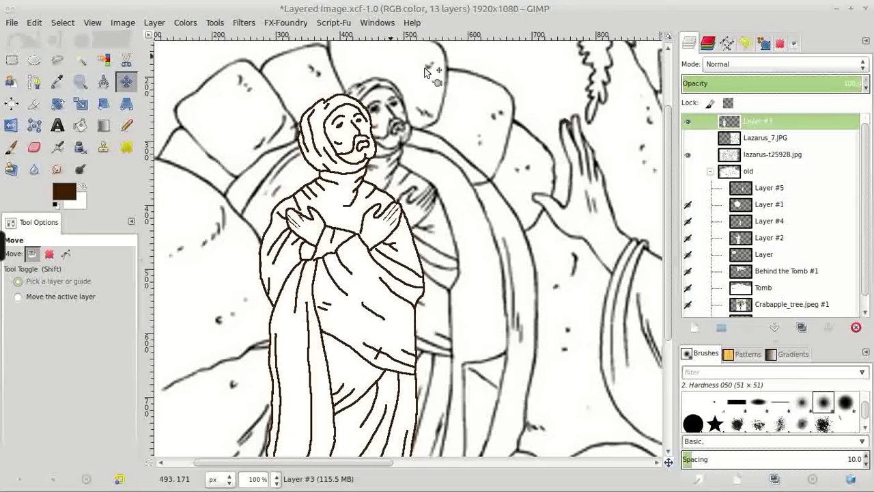
{"action": "middle_click_drag", "start_coordinate": [319, 366], "coordinate": [259, 280]}
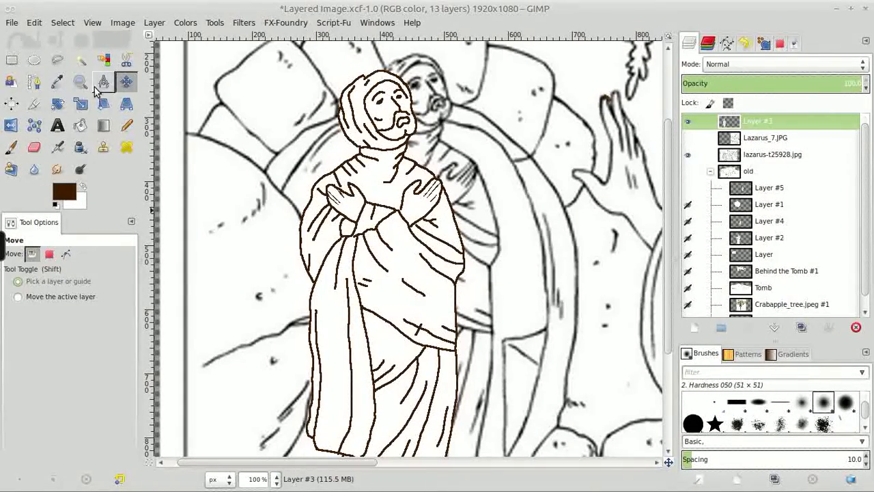
- Select the figure's lines by colour, shift them up-right over the robed figure, and raise Layer #2 to the top
{"action": "left_click", "coordinate": [103, 59]}
{"action": "left_click", "coordinate": [401, 264]}
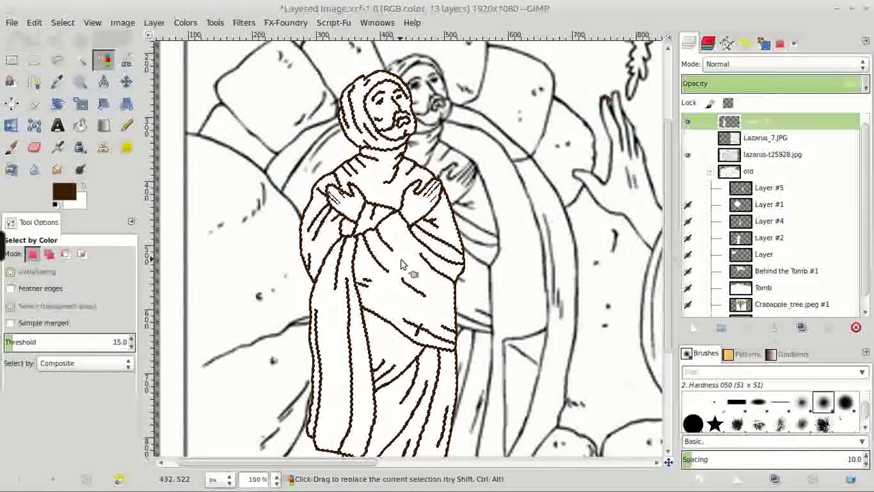
{"action": "left_click", "coordinate": [357, 273]}
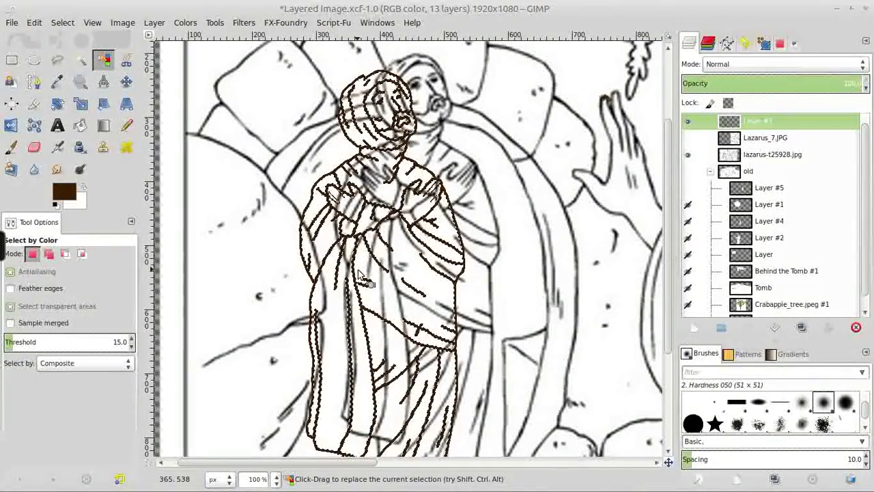
{"action": "left_click", "coordinate": [127, 82]}
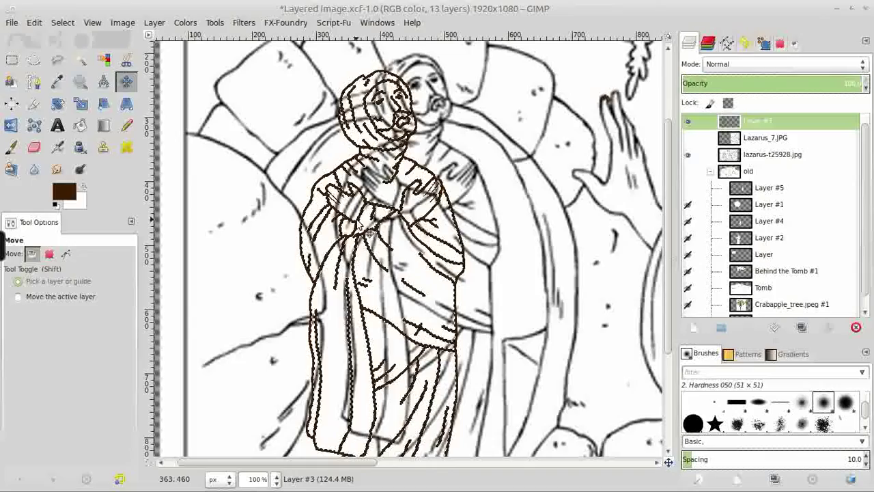
{"action": "left_click_drag", "start_coordinate": [366, 233], "coordinate": [400, 212]}
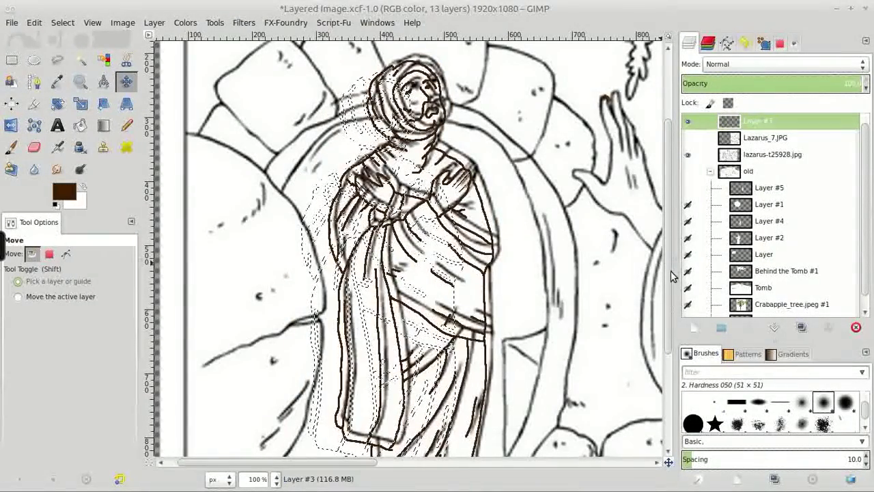
{"action": "left_click_drag", "start_coordinate": [738, 237], "coordinate": [742, 133]}
{"action": "middle_click_drag", "start_coordinate": [622, 233], "coordinate": [294, 294]}
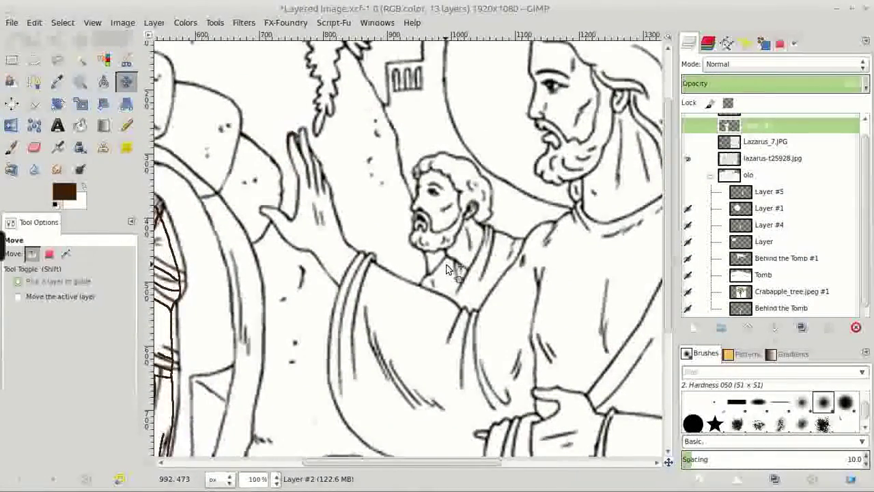
- Hide the lazarus-t25928.jpg background drawing and show Layer #2's Jesus figure
{"action": "scroll", "coordinate": [447, 268], "scroll_direction": "down", "scroll_amount": 3, "text": "ctrl"}
{"action": "left_click", "coordinate": [688, 158]}
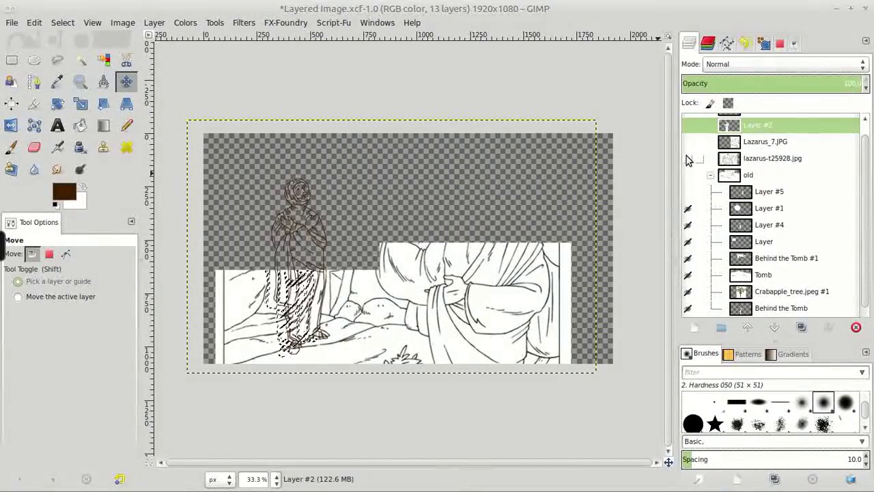
{"action": "left_click", "coordinate": [688, 130]}
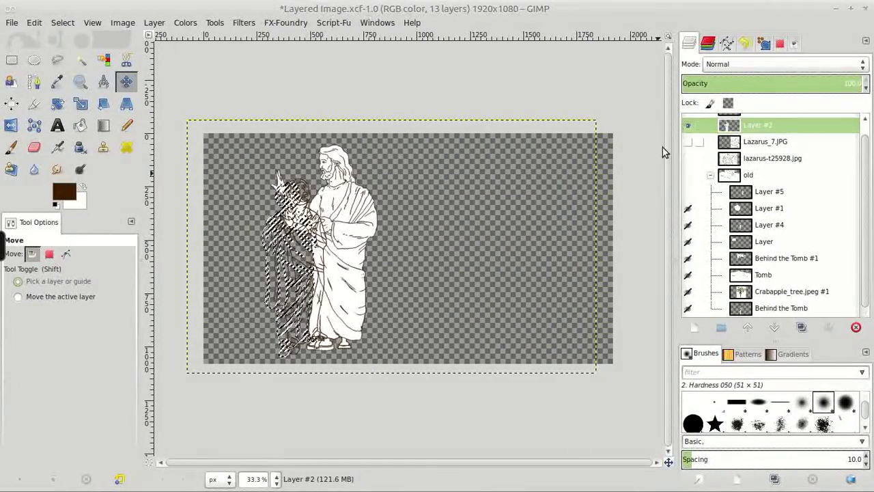
{"action": "left_click_drag", "start_coordinate": [401, 242], "coordinate": [456, 255]}
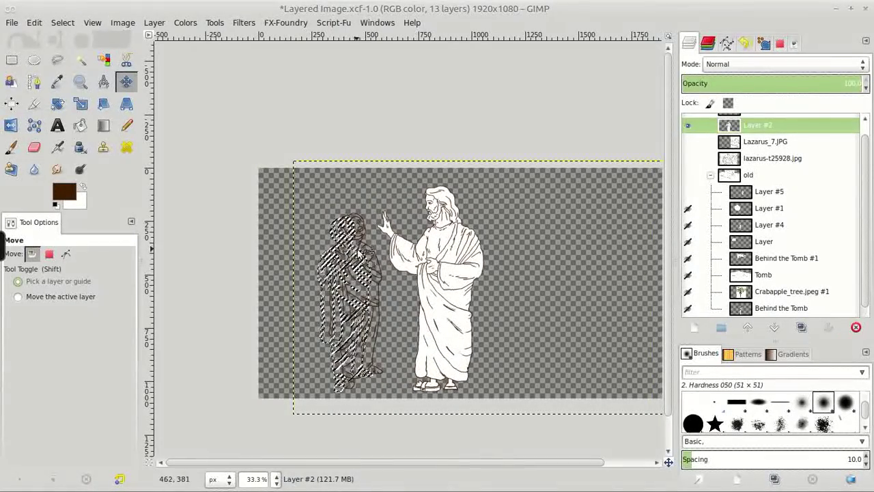
- Clear the selection and move Layer #3's Lazarus outline to stand left of Jesus
{"action": "left_click", "coordinate": [56, 22]}
{"action": "left_click", "coordinate": [71, 50]}
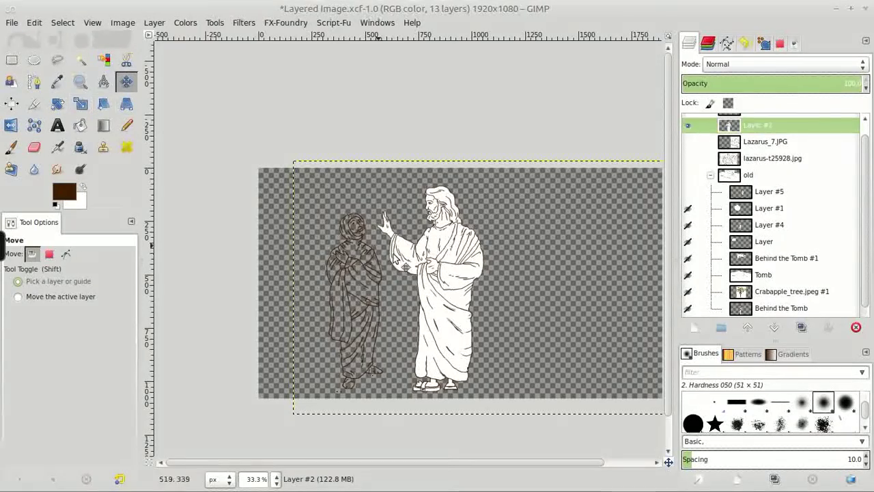
{"action": "scroll", "coordinate": [316, 246], "scroll_direction": "up", "scroll_amount": 2, "text": "ctrl"}
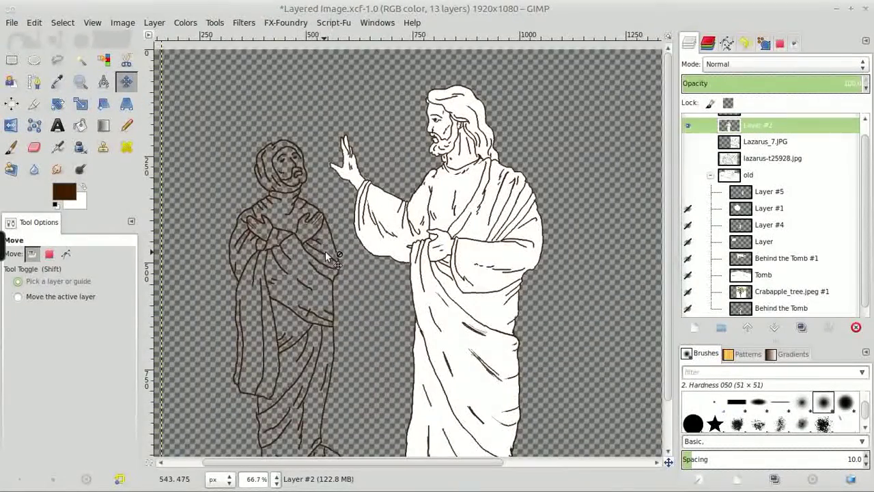
{"action": "scroll", "coordinate": [325, 250], "scroll_direction": "down", "scroll_amount": 1}
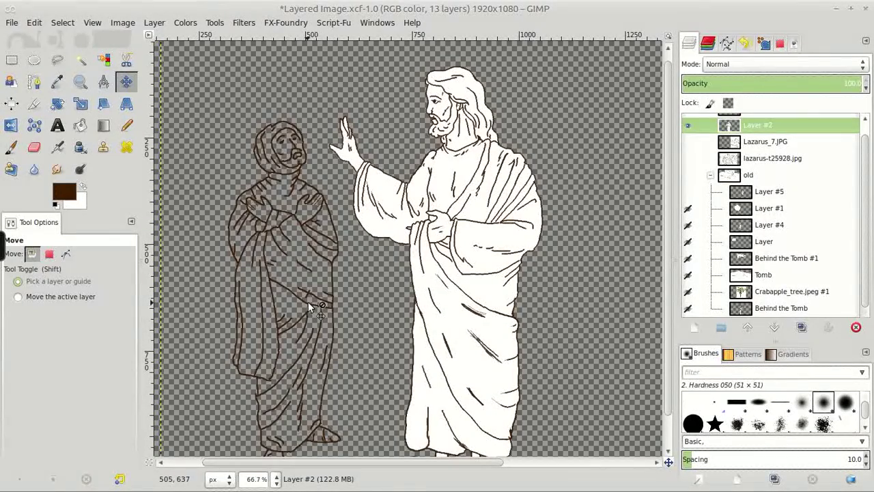
{"action": "left_click_drag", "start_coordinate": [308, 302], "coordinate": [488, 288]}
{"action": "left_click", "coordinate": [488, 288]}
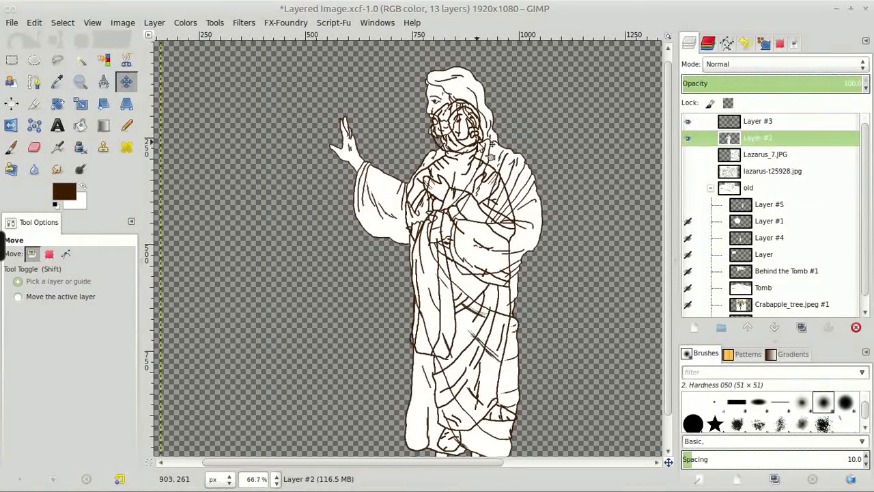
{"action": "mouse_move", "coordinate": [489, 143]}
{"action": "left_mouse_down"}
{"action": "mouse_move", "coordinate": [285, 156]}
{"action": "mouse_move", "coordinate": [285, 145]}
{"action": "left_mouse_up"}
- Make Layer #2 active and inspect the robed figure's outlines, including the sandals, up close
{"action": "left_click", "coordinate": [284, 149]}
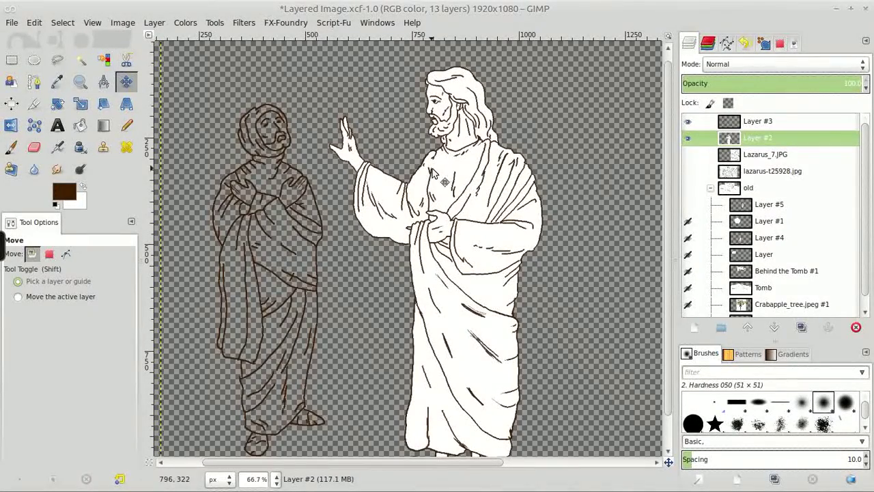
{"action": "scroll", "coordinate": [471, 341], "scroll_direction": "down", "scroll_amount": 2}
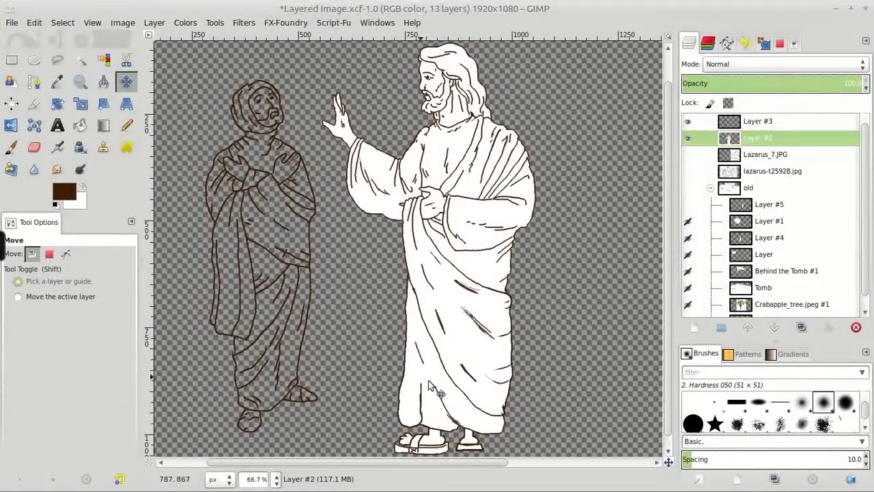
{"action": "scroll", "coordinate": [437, 383], "scroll_direction": "up", "scroll_amount": 3, "text": "ctrl"}
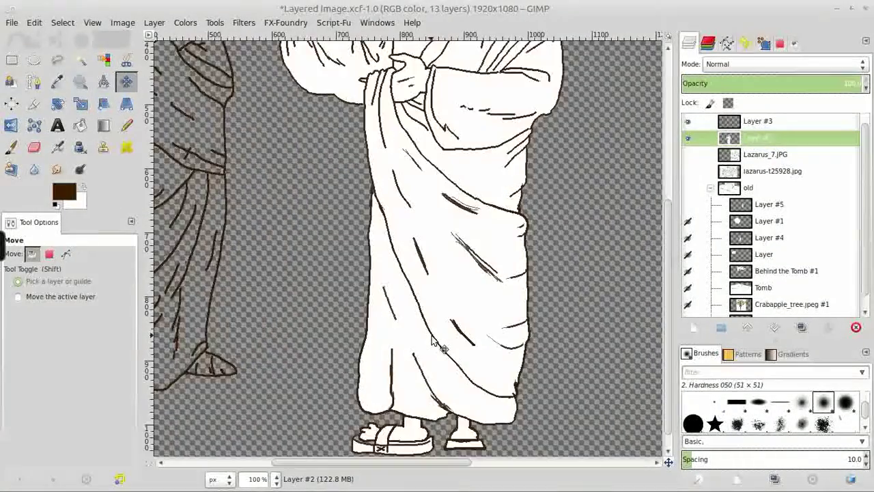
{"action": "scroll", "coordinate": [432, 341], "scroll_direction": "down", "scroll_amount": 5}
{"action": "scroll", "coordinate": [406, 168], "scroll_direction": "up", "scroll_amount": 3, "text": "ctrl"}
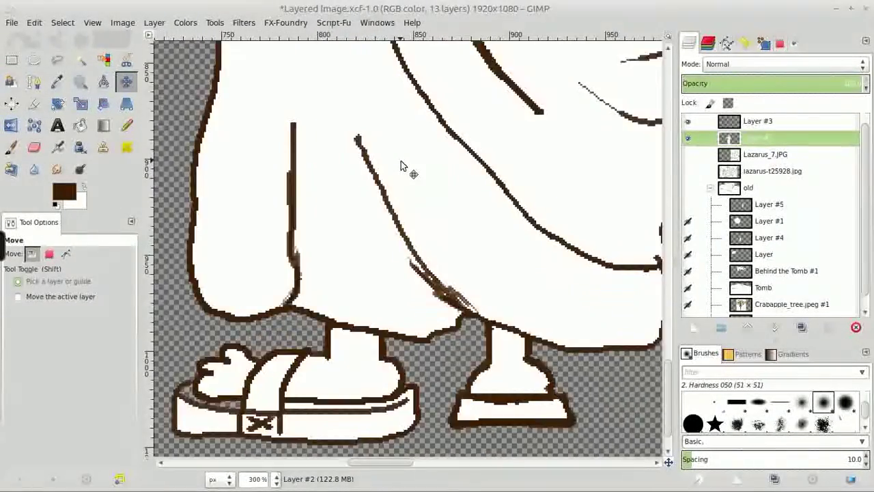
{"action": "scroll", "coordinate": [411, 168], "scroll_direction": "down", "scroll_amount": 3}
{"action": "middle_click_drag", "start_coordinate": [410, 169], "coordinate": [554, 163]}
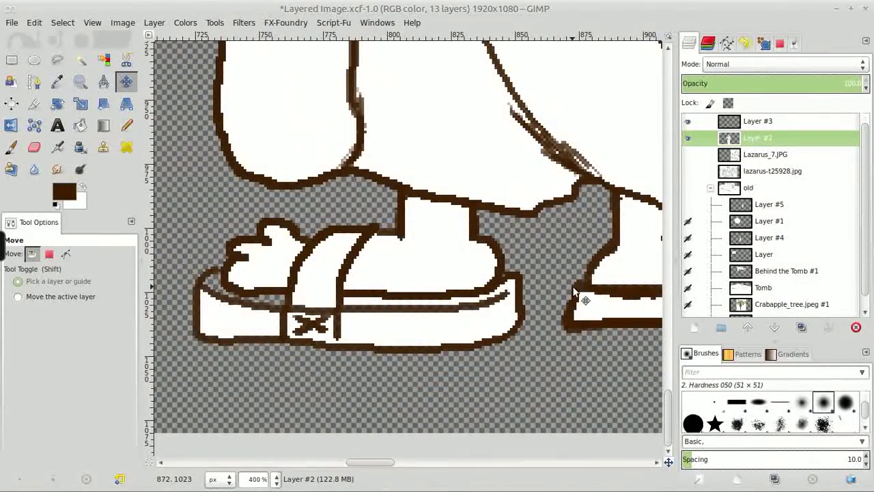
{"action": "middle_click_drag", "start_coordinate": [574, 292], "coordinate": [381, 298]}
{"action": "middle_click_drag", "start_coordinate": [323, 313], "coordinate": [374, 352]}
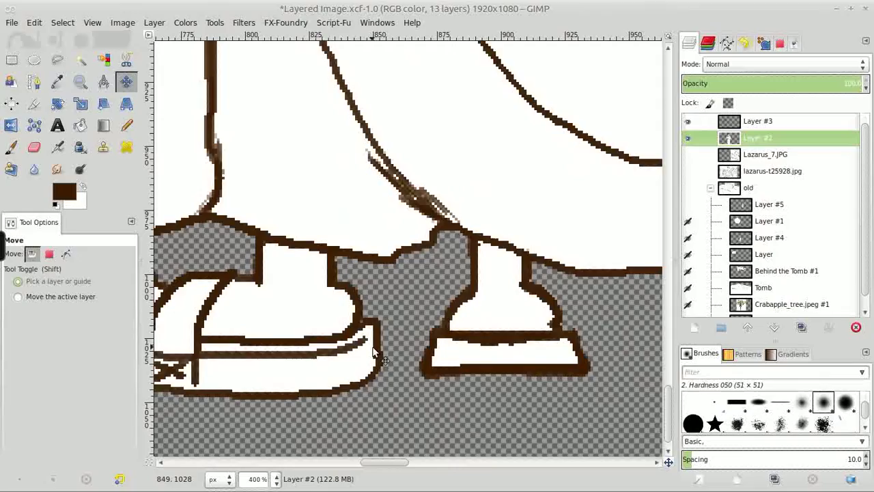
{"action": "scroll", "coordinate": [374, 352], "scroll_direction": "down", "scroll_amount": 5, "text": "ctrl"}
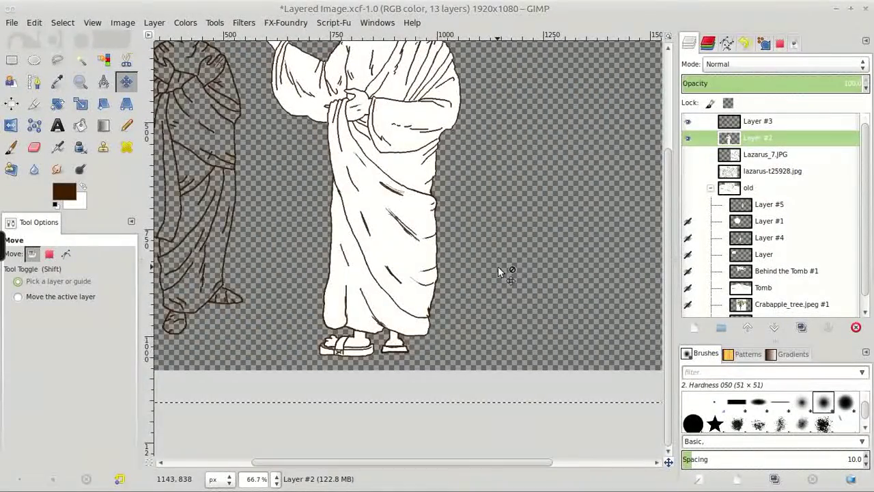
{"action": "middle_click_drag", "start_coordinate": [498, 269], "coordinate": [516, 303]}
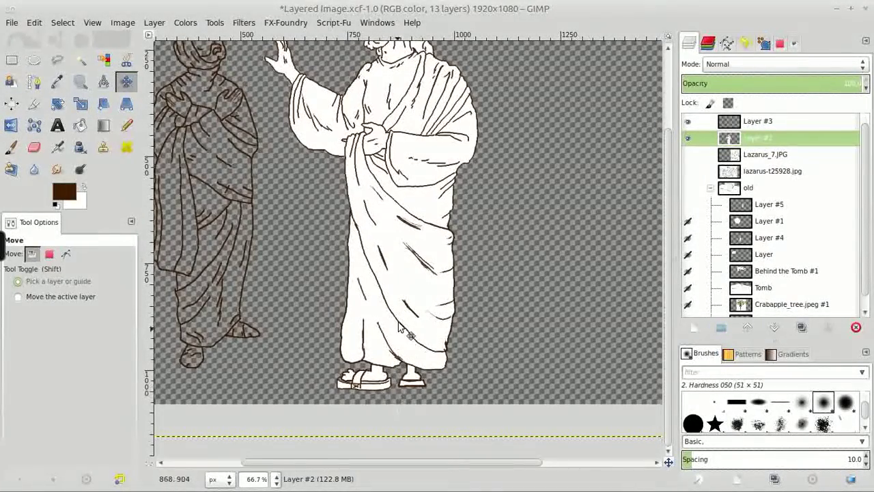
{"action": "middle_click_drag", "start_coordinate": [376, 394], "coordinate": [387, 421]}
- Close the image without saving, quit GIMP, and launch Blender Official
{"action": "left_click", "coordinate": [867, 10]}
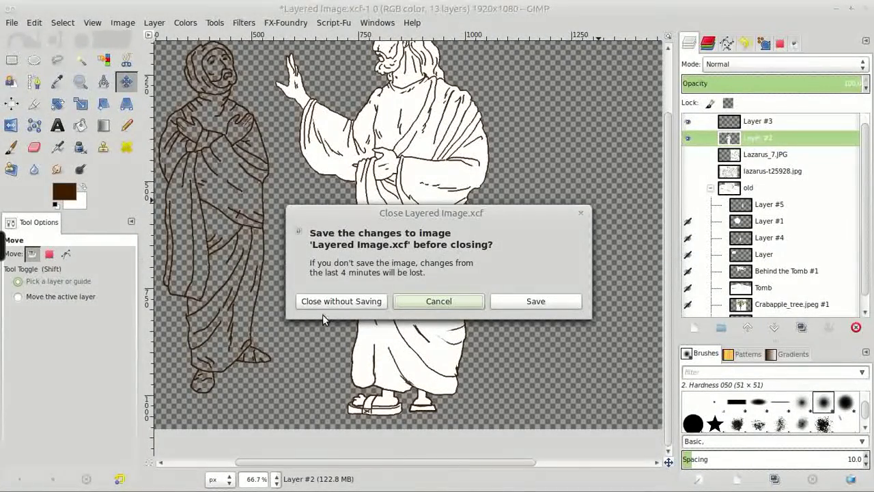
{"action": "left_click", "coordinate": [337, 301]}
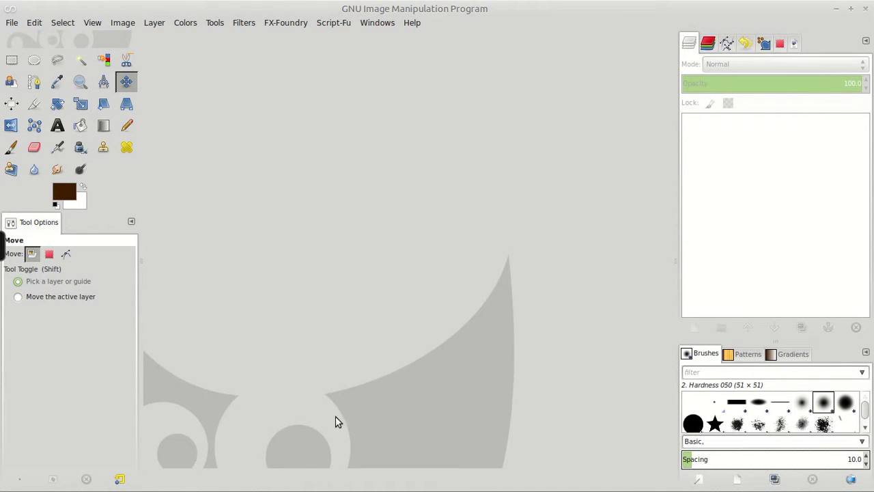
{"action": "key", "text": "ctrl+q"}
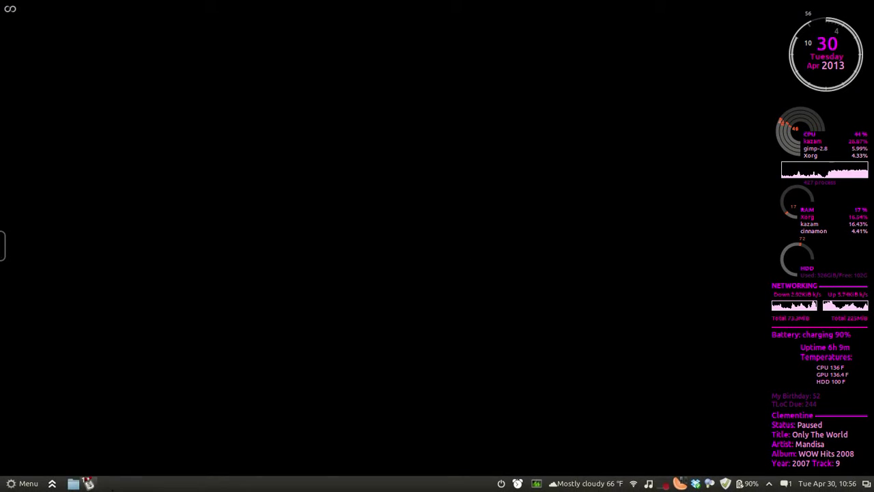
{"action": "left_click", "coordinate": [60, 483]}
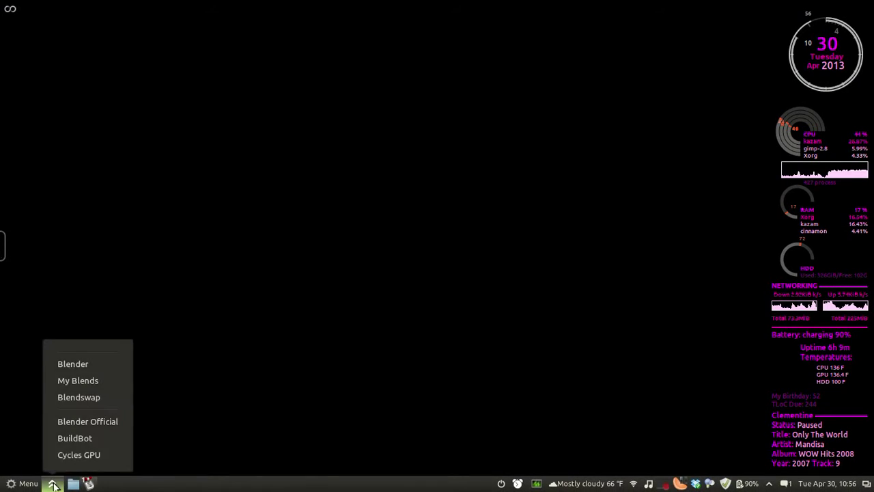
{"action": "left_click", "coordinate": [74, 419]}
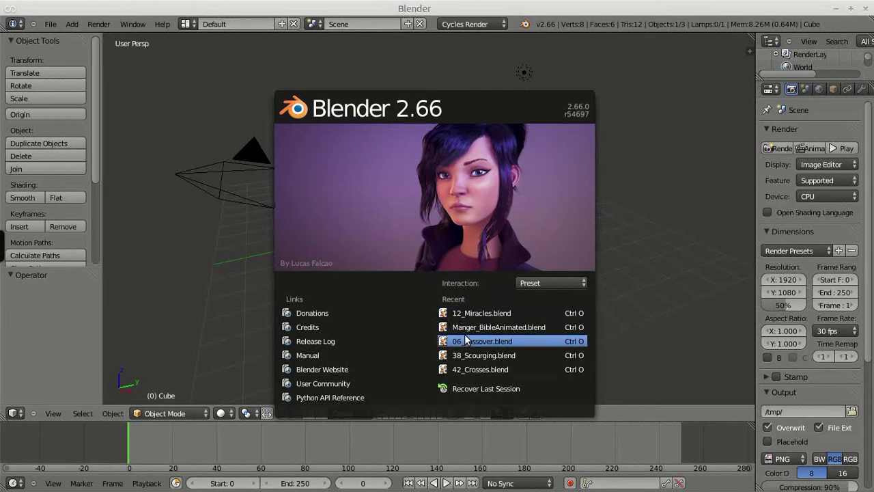
- Open 12_Miracles.blend from the Recent list and switch the layout from Compositing to Default
{"action": "left_click", "coordinate": [473, 312]}
{"action": "left_click", "coordinate": [187, 25]}
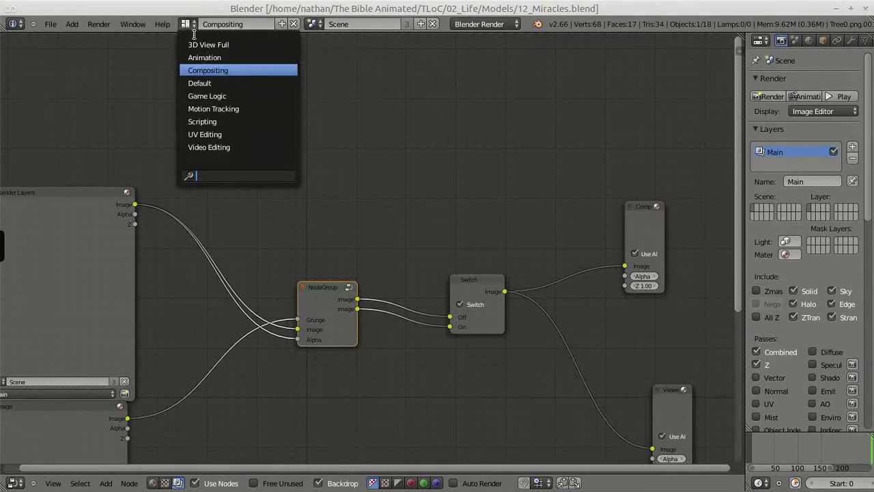
{"action": "key", "text": "Return"}
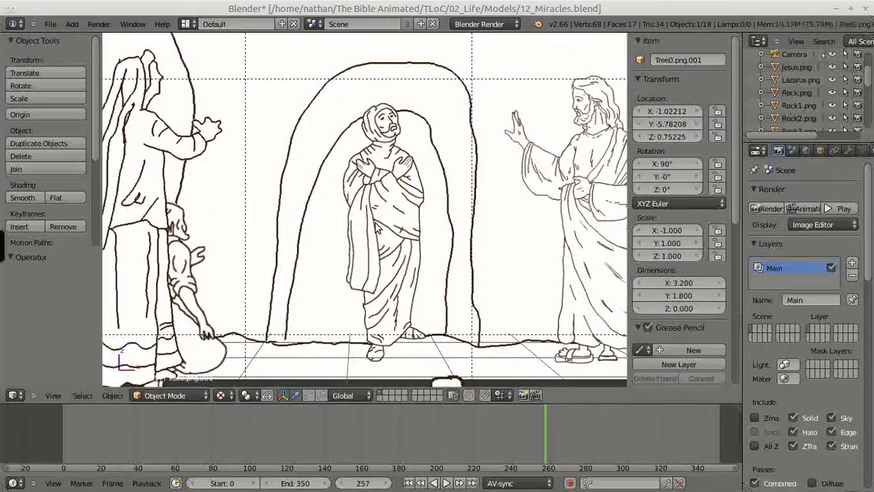
{"action": "middle_click_drag", "start_coordinate": [367, 279], "coordinate": [513, 253]}
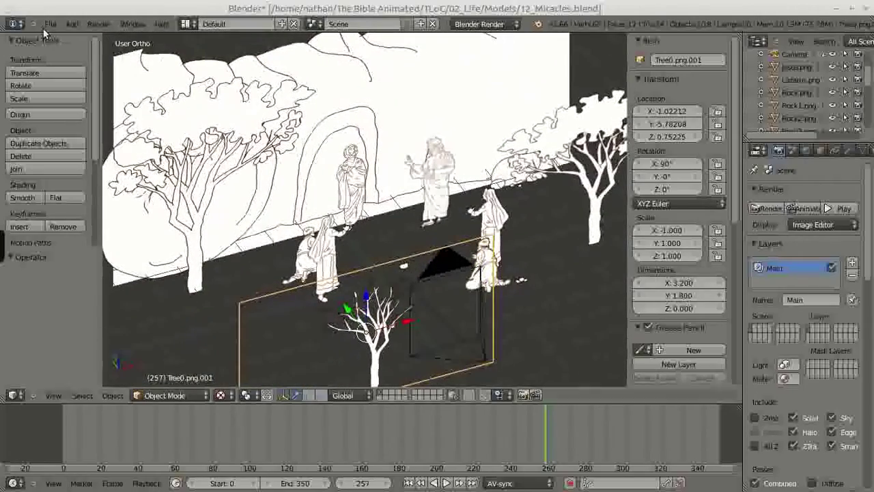
- Search the add-ons for 'imag' in User Preferences and verify Import Images as Planes is enabled
{"action": "left_click", "coordinate": [51, 24]}
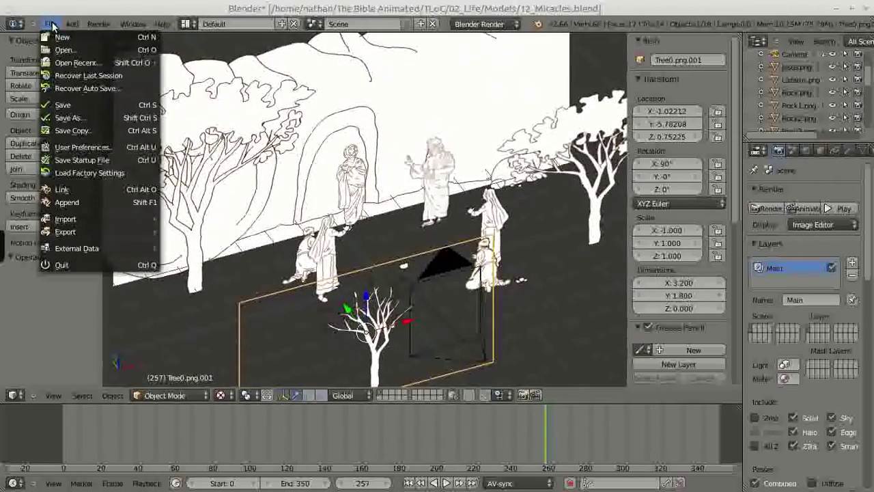
{"action": "left_click", "coordinate": [75, 146]}
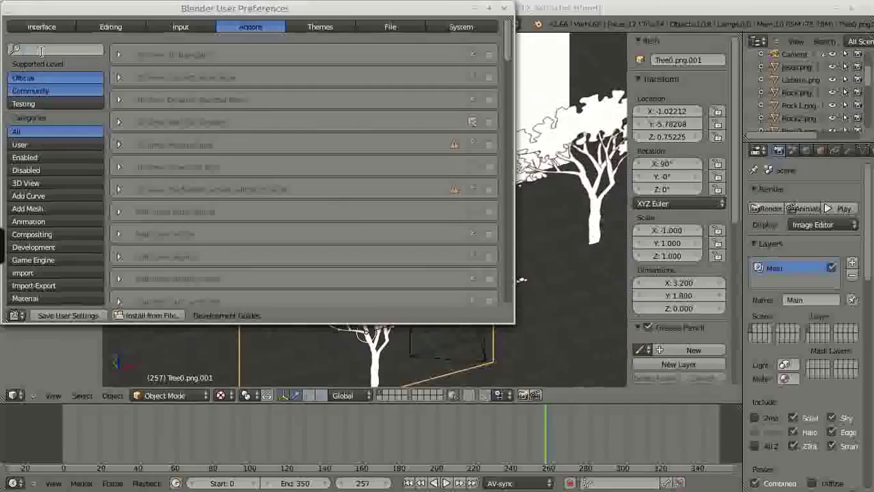
{"action": "left_click", "coordinate": [41, 51]}
{"action": "type", "text": "image"}
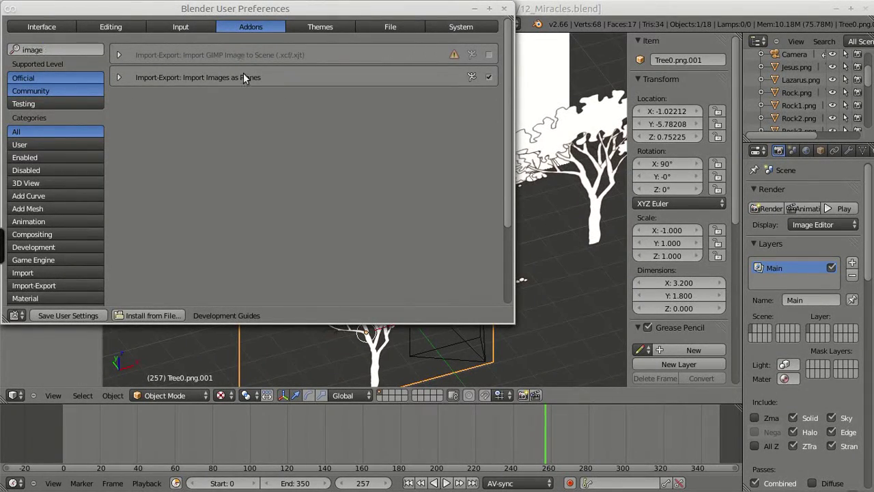
{"action": "left_click", "coordinate": [119, 77]}
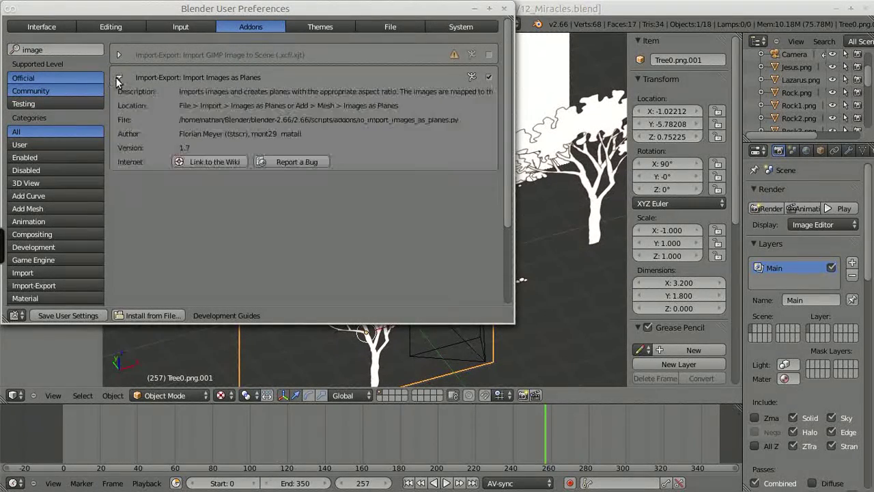
{"action": "left_click", "coordinate": [505, 10]}
- Start an Images as Planes import and choose Rock3.png from the Textures/Scene_12 folder
{"action": "left_click", "coordinate": [50, 24]}
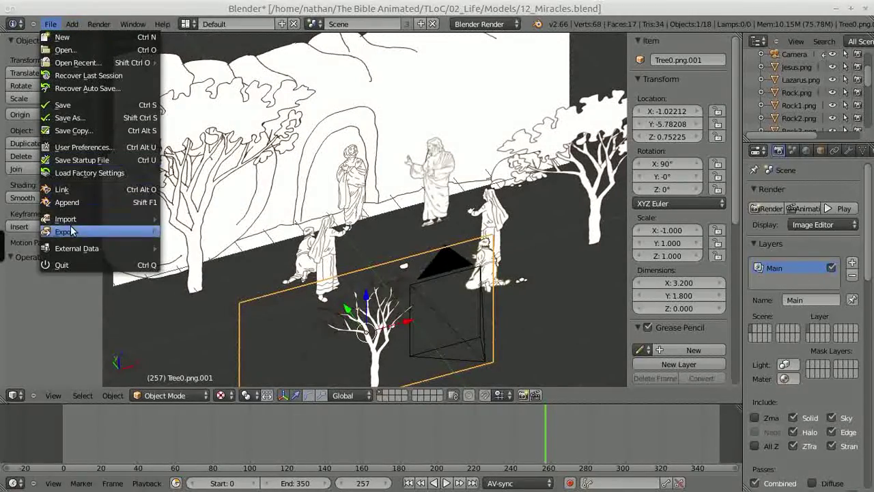
{"action": "mouse_move", "coordinate": [82, 219]}
{"action": "left_click", "coordinate": [214, 256]}
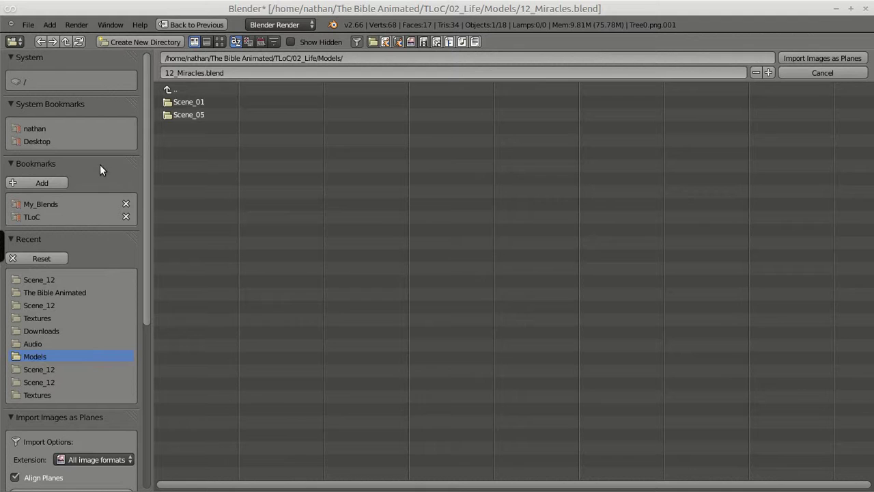
{"action": "left_click", "coordinate": [167, 89]}
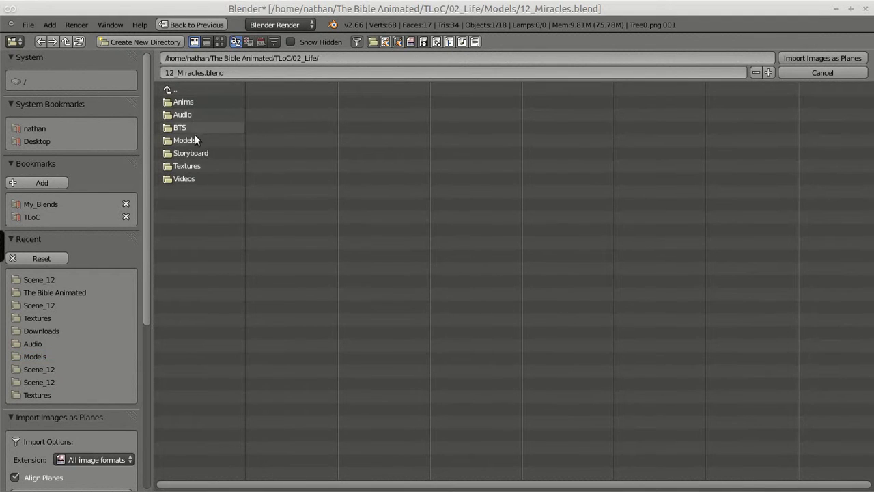
{"action": "left_click", "coordinate": [191, 166]}
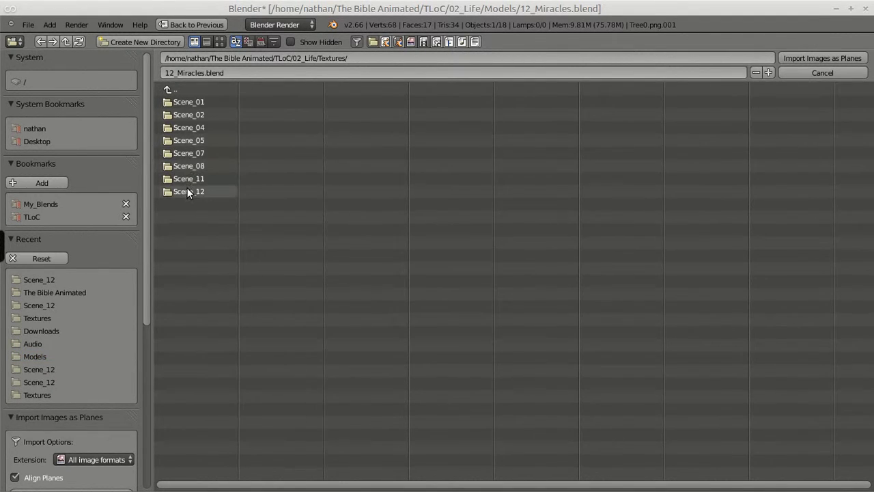
{"action": "left_click", "coordinate": [188, 191]}
{"action": "left_click", "coordinate": [192, 140]}
{"action": "scroll", "coordinate": [62, 382], "scroll_direction": "down", "scroll_amount": 5}
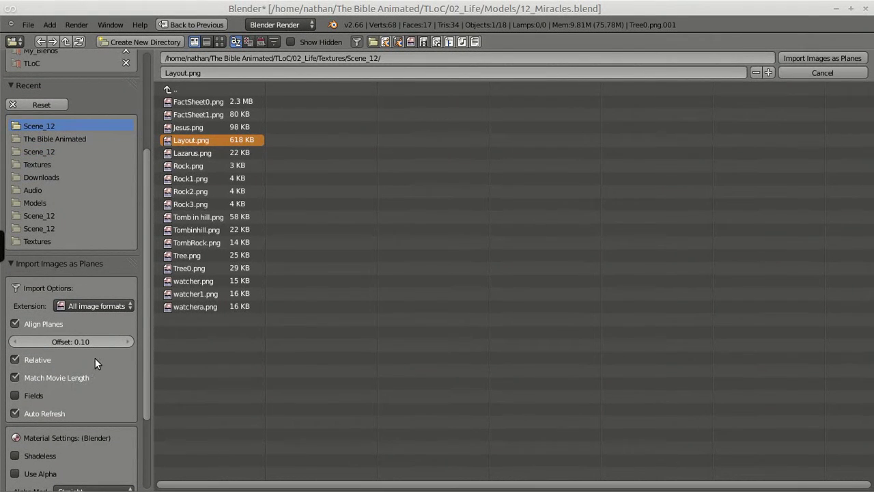
{"action": "left_click", "coordinate": [185, 204]}
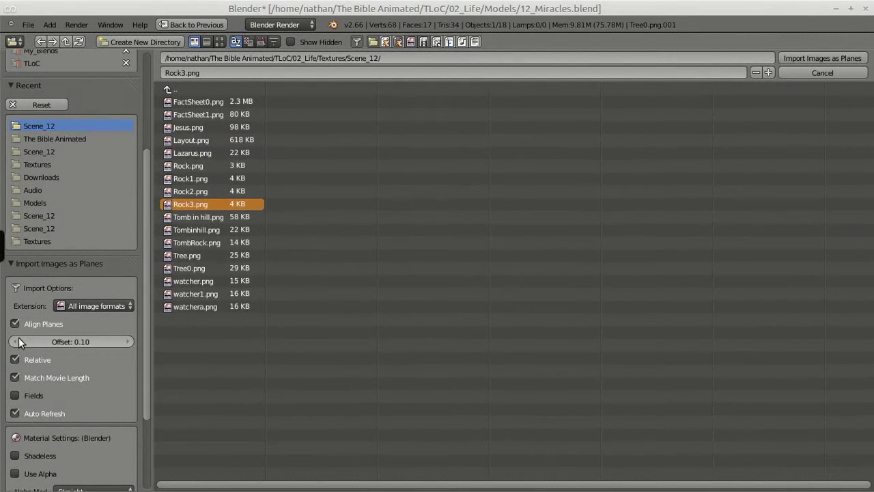
- Set a shadeless material, Premultiplied alpha, Z Transparency, and an absolute plane height of 4
{"action": "scroll", "coordinate": [79, 314], "scroll_direction": "down", "scroll_amount": 2}
{"action": "scroll", "coordinate": [80, 328], "scroll_direction": "down", "scroll_amount": 2}
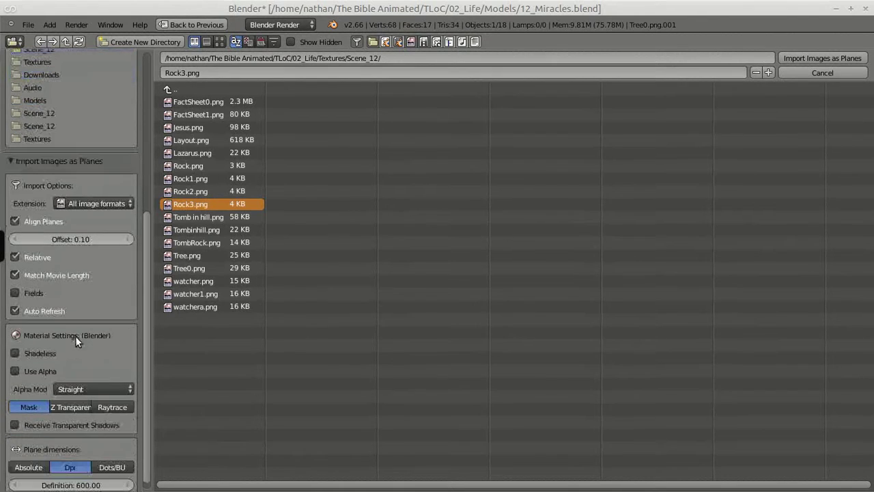
{"action": "left_click", "coordinate": [14, 353]}
{"action": "left_click", "coordinate": [93, 390]}
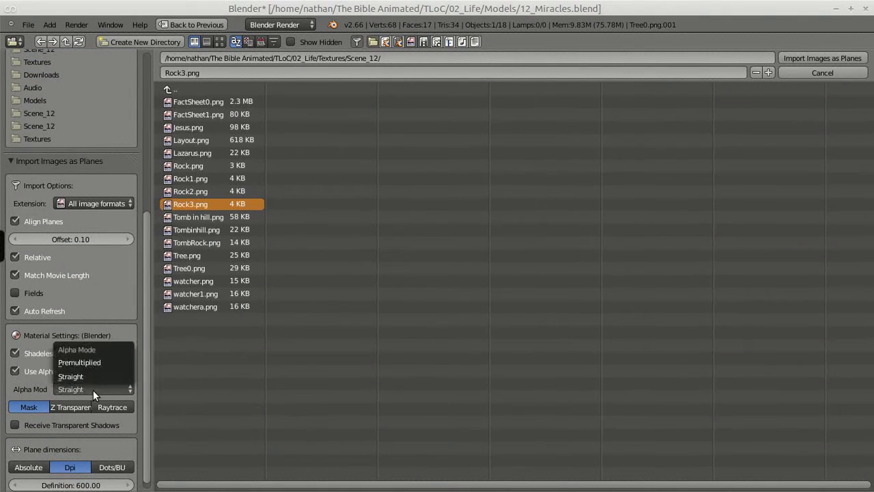
{"action": "left_click", "coordinate": [83, 363]}
{"action": "left_click", "coordinate": [73, 406]}
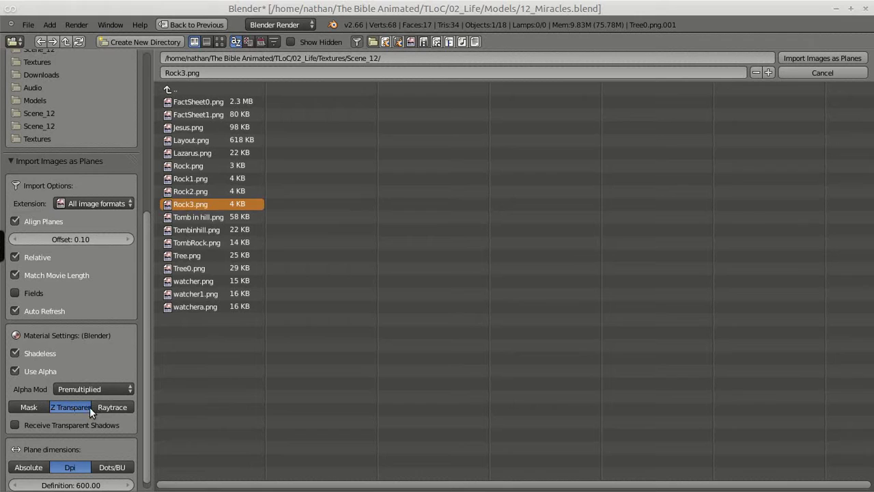
{"action": "scroll", "coordinate": [93, 407], "scroll_direction": "down", "scroll_amount": 1}
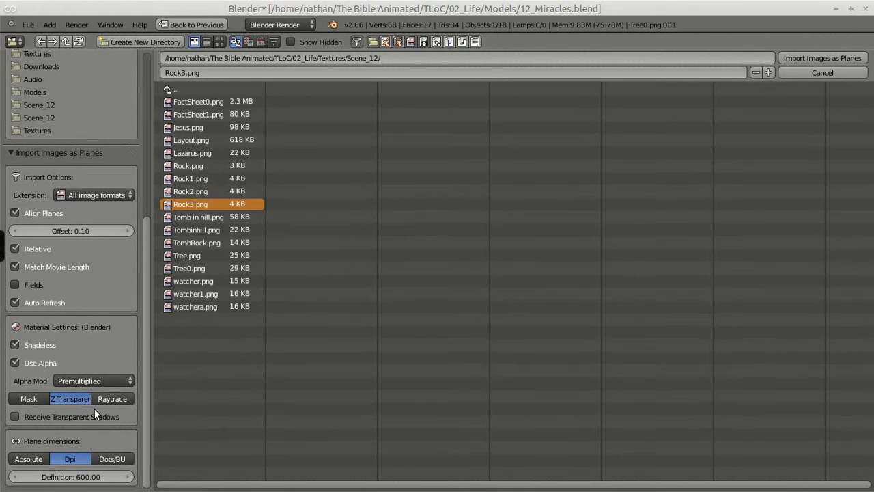
{"action": "left_click", "coordinate": [39, 461]}
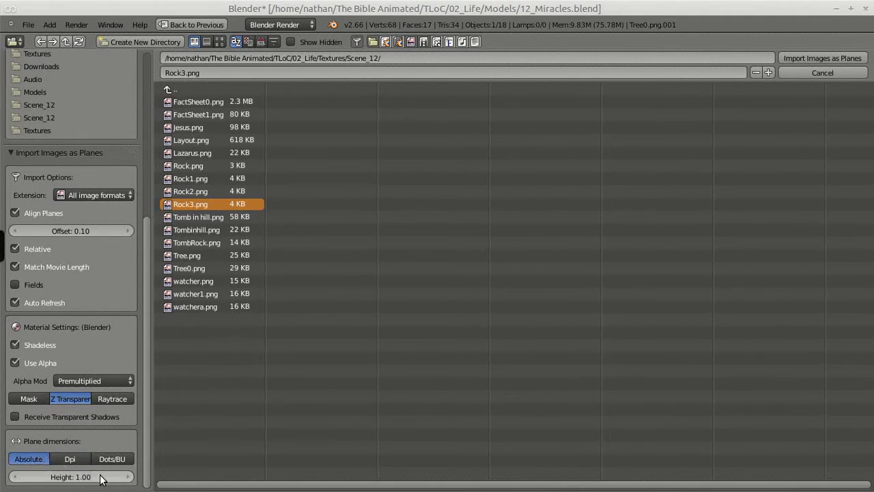
{"action": "left_click", "coordinate": [76, 478]}
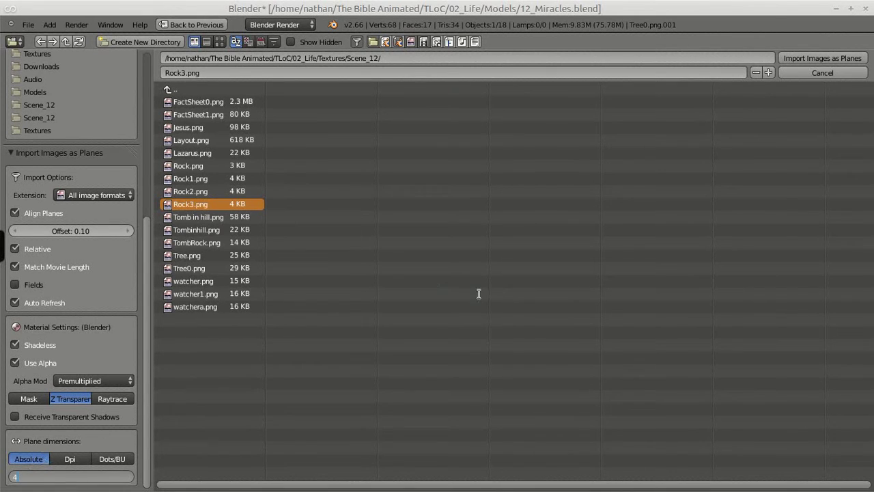
{"action": "type", "text": "4"}
{"action": "key", "text": "Return"}
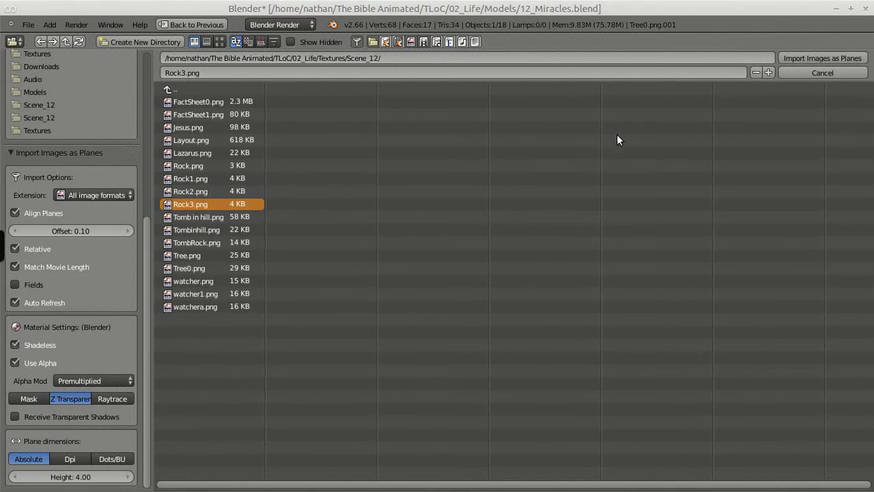
- Import the Rock3.png plane and rotate it 90° around X to stand upright
{"action": "left_click", "coordinate": [818, 55]}
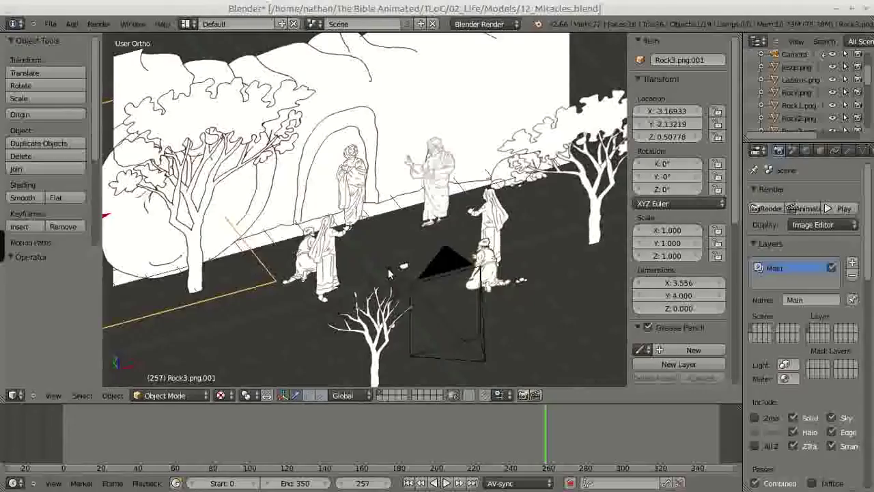
{"action": "middle_click_drag", "start_coordinate": [388, 269], "coordinate": [237, 232]}
{"action": "key", "text": "KP_3"}
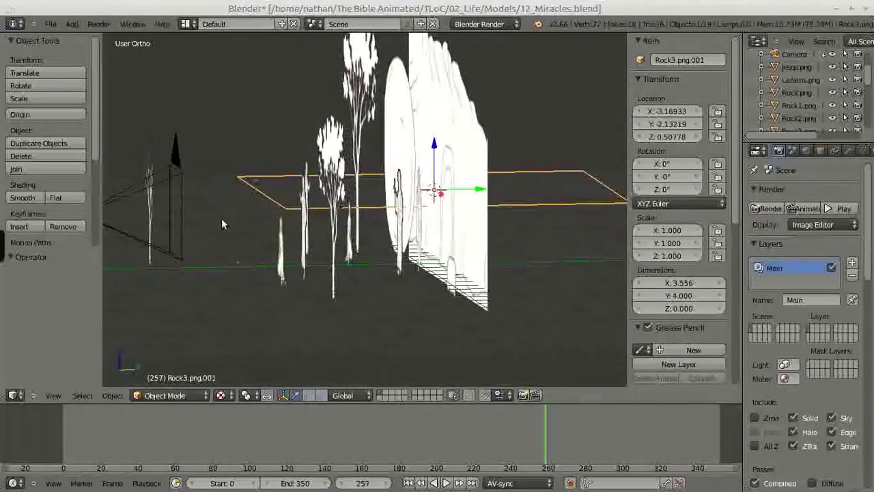
{"action": "key", "text": "r"}
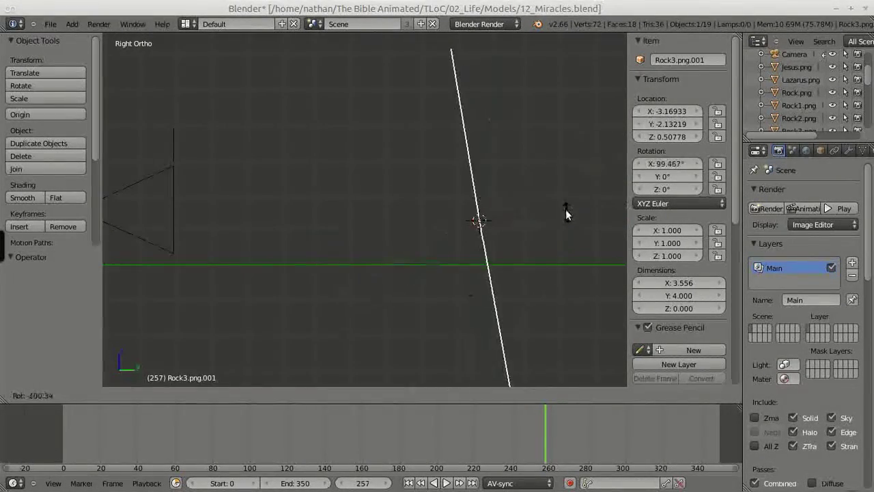
{"action": "left_click", "coordinate": [564, 228]}
- Move the Rock3 plane back along Y to about -4.26 and along X to about -0.64
{"action": "key", "text": "KP_1"}
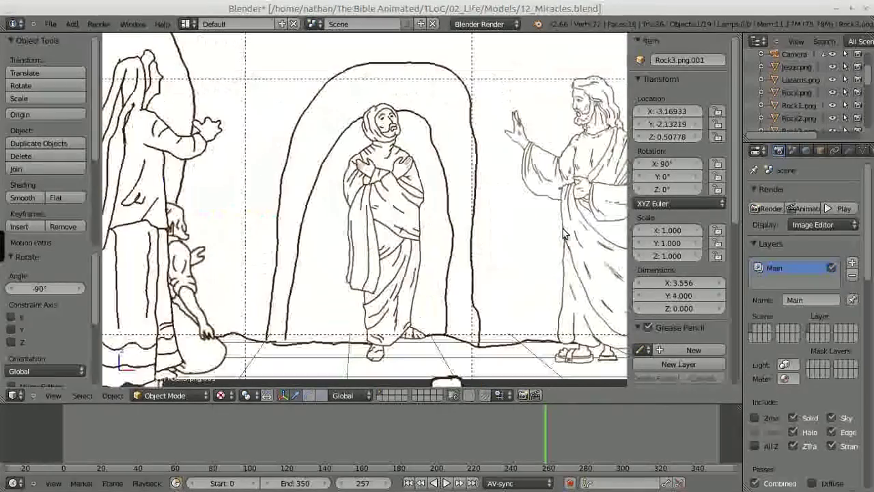
{"action": "scroll", "coordinate": [562, 234], "scroll_direction": "down", "scroll_amount": 4}
{"action": "middle_click_drag", "start_coordinate": [478, 218], "coordinate": [403, 205]}
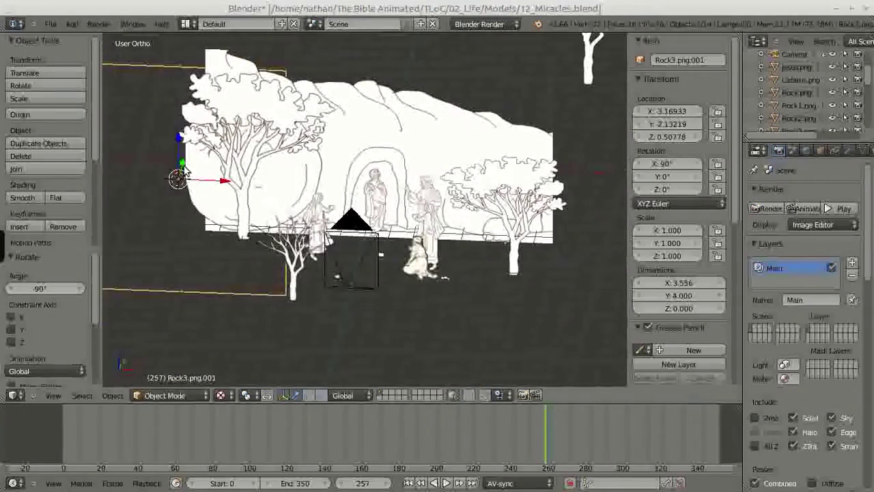
{"action": "key", "text": "g"}
{"action": "key", "text": "y"}
{"action": "left_click", "coordinate": [220, 252]}
{"action": "key", "text": "g"}
{"action": "key", "text": "x"}
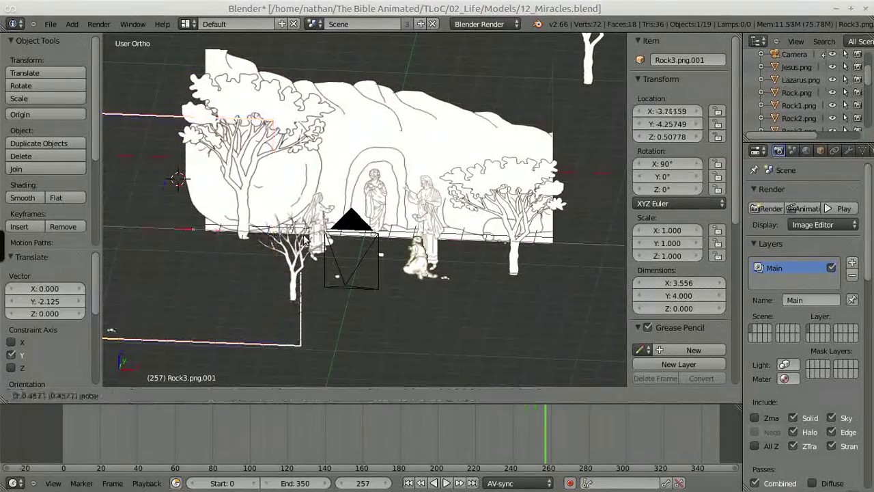
{"action": "left_click", "coordinate": [239, 331]}
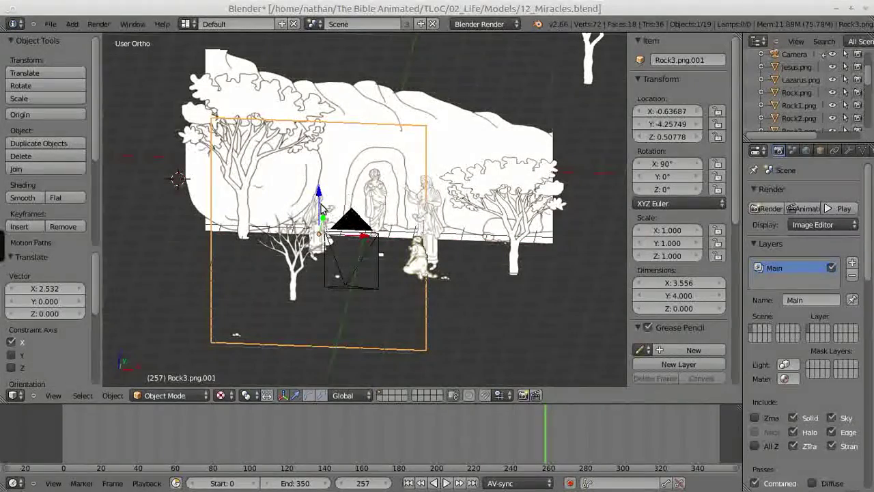
- Raise the Rock3 plane along Z to about 1.86
{"action": "key", "text": "g"}
{"action": "key", "text": "z"}
{"action": "left_click", "coordinate": [312, 245]}
{"action": "middle_click_drag", "start_coordinate": [312, 245], "coordinate": [330, 205]}
{"action": "left_click_drag", "start_coordinate": [319, 147], "coordinate": [320, 130]}
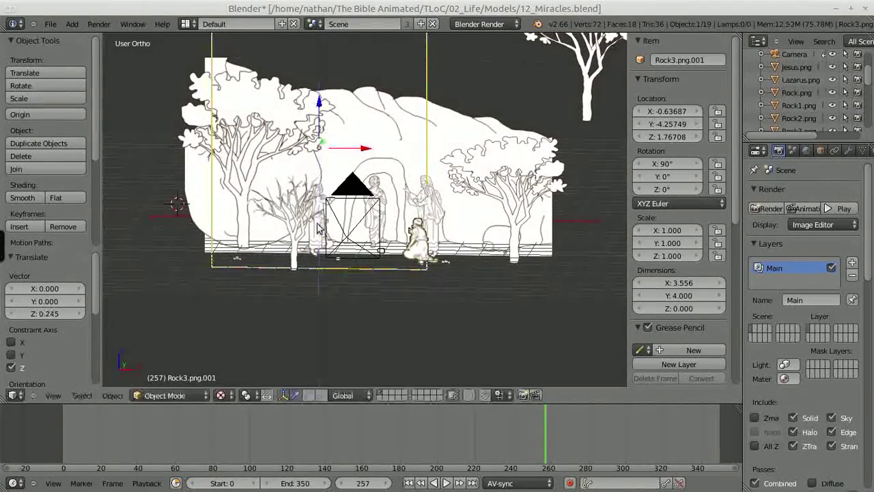
{"action": "scroll", "coordinate": [295, 265], "scroll_direction": "up", "scroll_amount": 3}
{"action": "middle_click_drag", "start_coordinate": [251, 256], "coordinate": [401, 263]}
{"action": "left_click_drag", "start_coordinate": [397, 93], "coordinate": [397, 86]}
{"action": "middle_click_drag", "start_coordinate": [369, 318], "coordinate": [401, 315]}
- At frame 345 in camera view, move Rock3.png.001 along X to 0.41, then show World settings
{"action": "key", "text": "KP_0"}
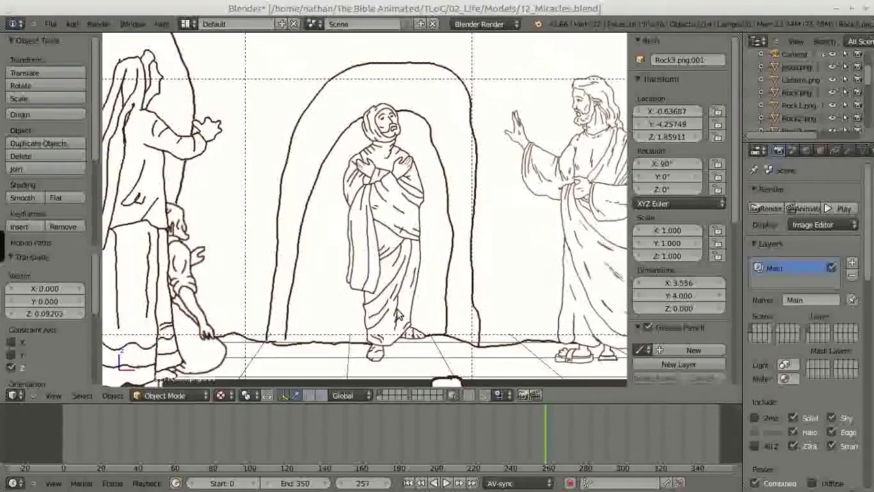
{"action": "left_click_drag", "start_coordinate": [136, 440], "coordinate": [712, 455]}
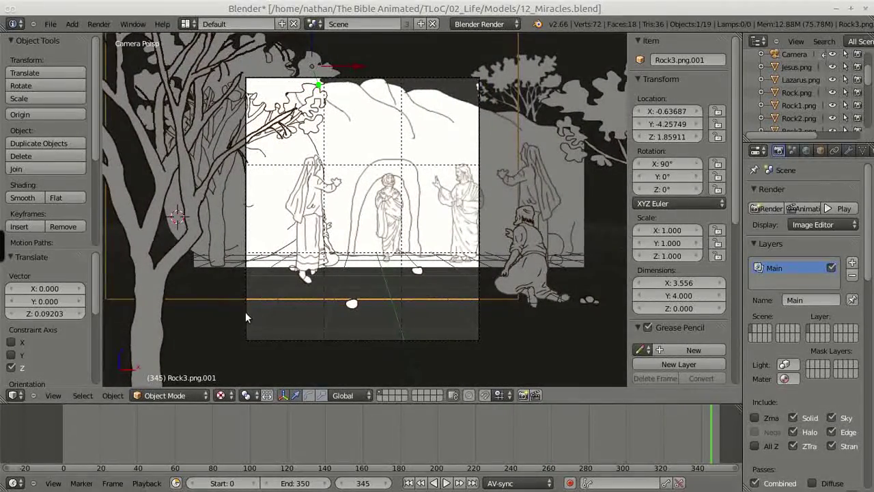
{"action": "key", "text": "g"}
{"action": "key", "text": "x"}
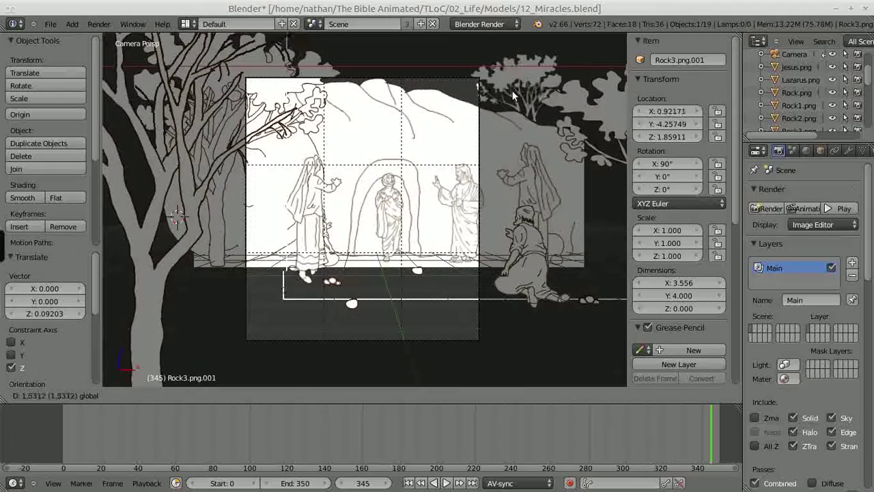
{"action": "left_click", "coordinate": [464, 105]}
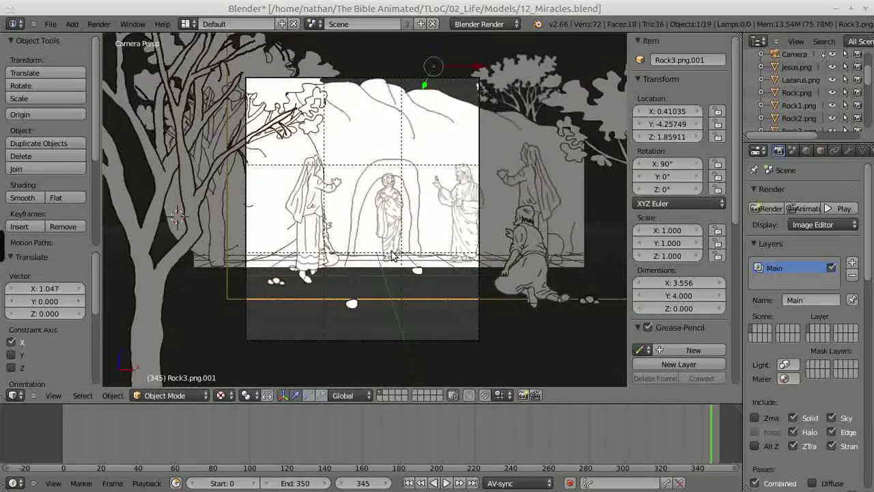
{"action": "scroll", "coordinate": [393, 255], "scroll_direction": "up", "scroll_amount": 3}
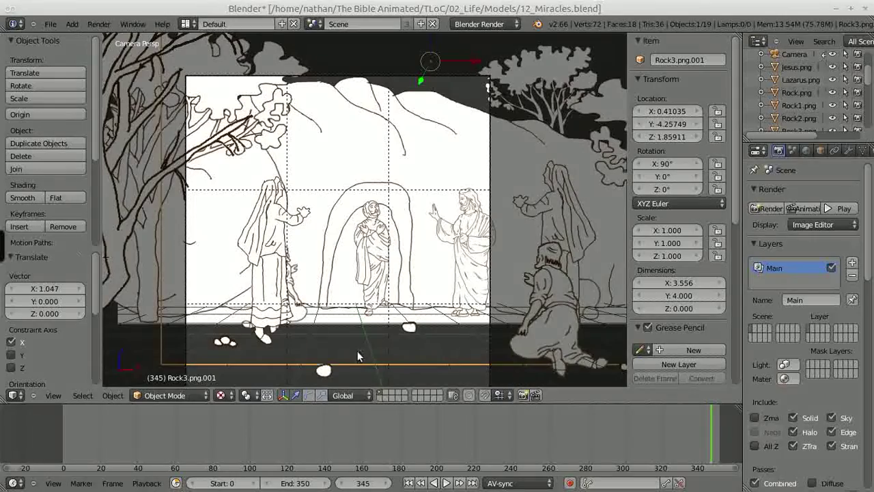
{"action": "left_click", "coordinate": [806, 151]}
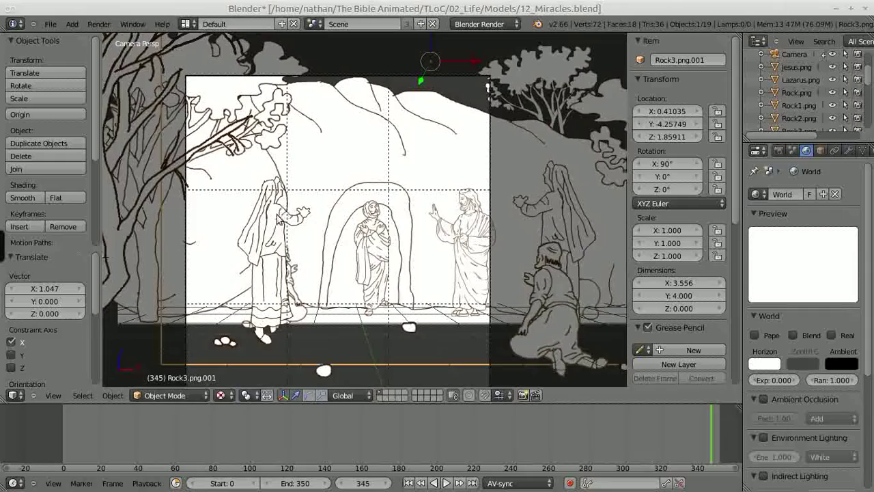
- Zoom and pan the camera view to inspect the line-art figures and ground
{"action": "scroll", "coordinate": [283, 294], "scroll_direction": "up", "scroll_amount": 4}
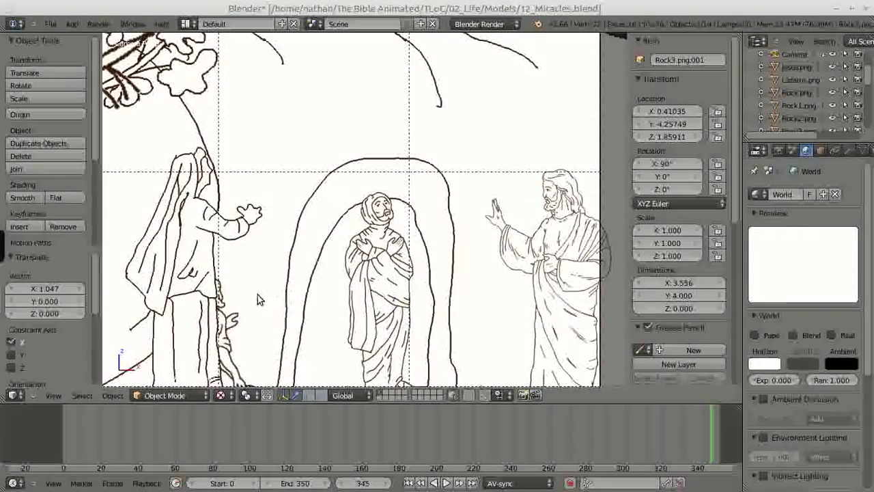
{"action": "middle_click_drag", "start_coordinate": [279, 278], "coordinate": [287, 158], "text": "shift"}
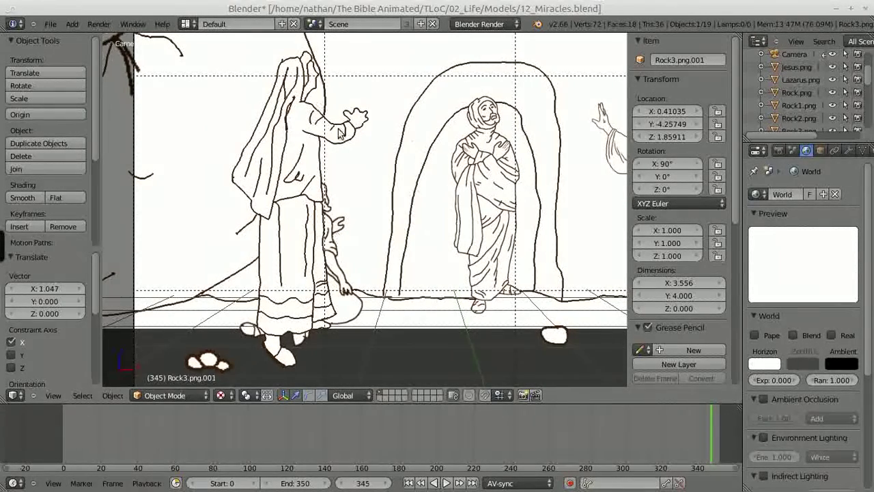
- Switch to the Compositing layout and render the current frame with F12
{"action": "left_click", "coordinate": [185, 24]}
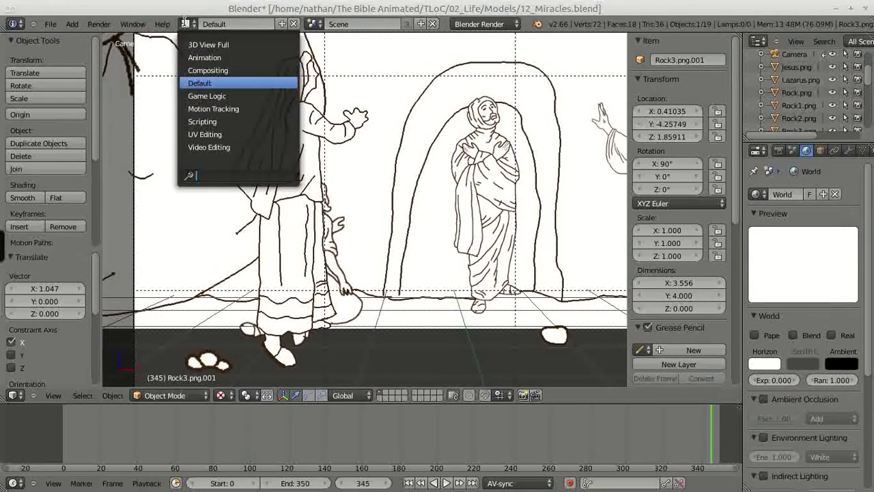
{"action": "left_click", "coordinate": [192, 69]}
{"action": "key", "text": "F12"}
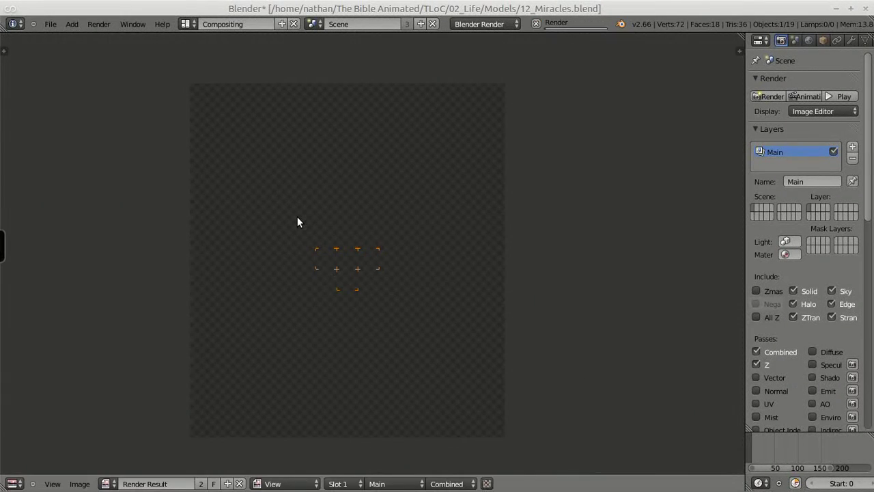
{"action": "key", "text": "Escape"}
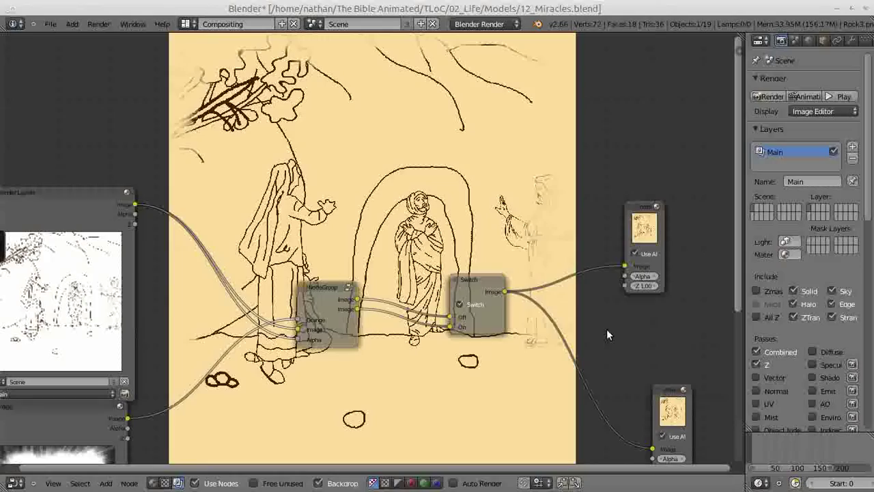
- Toggle the Switch node off and back on to compare the composite outputs
{"action": "middle_click_drag", "start_coordinate": [404, 255], "coordinate": [431, 169]}
{"action": "left_click", "coordinate": [487, 218]}
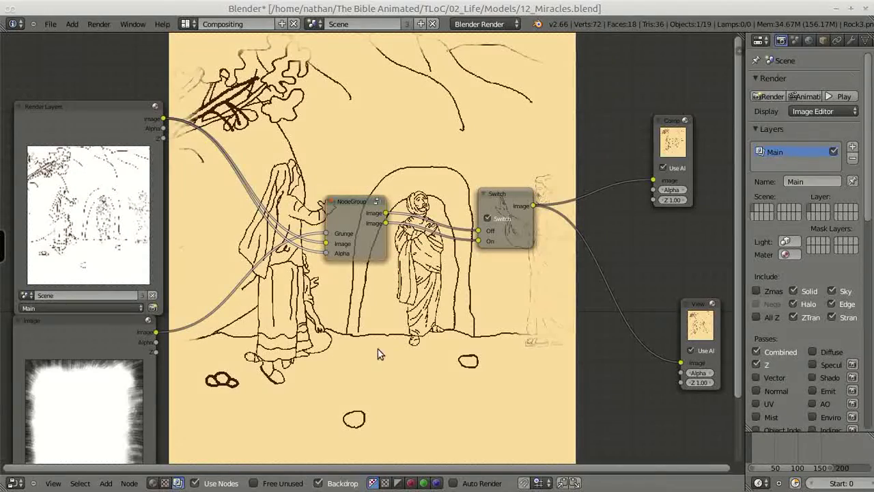
{"action": "left_click", "coordinate": [487, 217]}
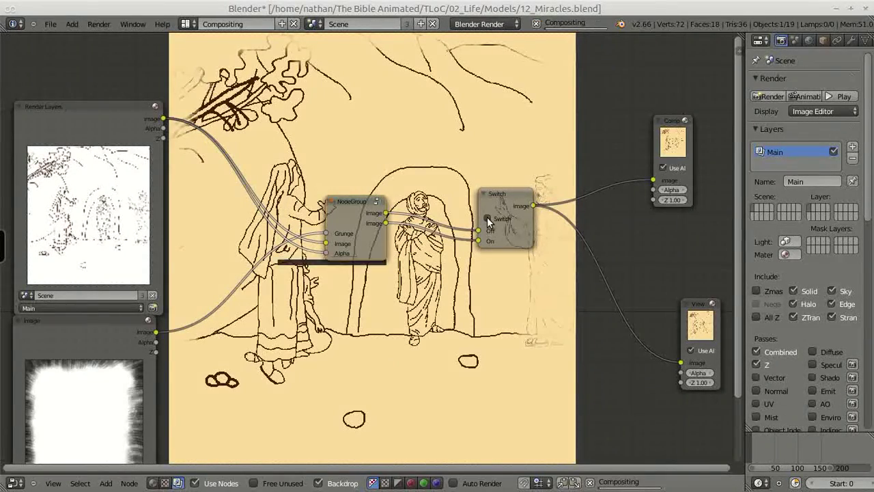
{"action": "middle_click_drag", "start_coordinate": [453, 289], "coordinate": [453, 220]}
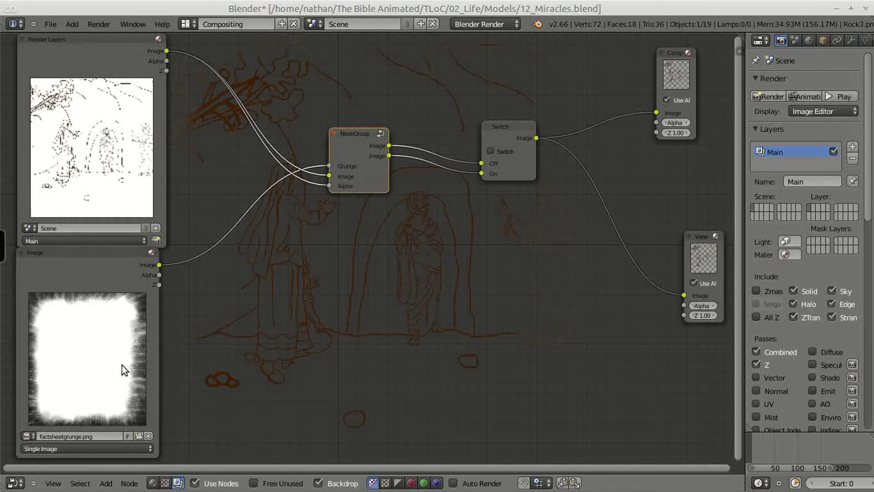
{"action": "middle_click_drag", "start_coordinate": [267, 145], "coordinate": [221, 178]}
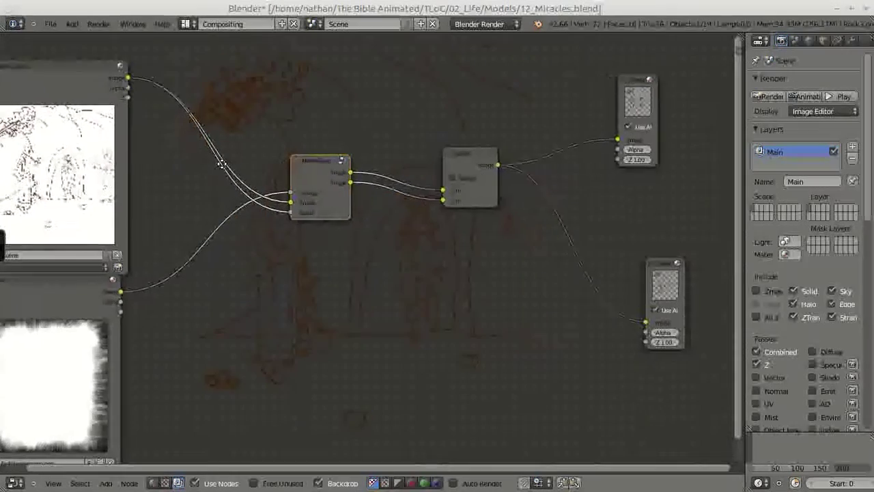
{"action": "left_click", "coordinate": [445, 183]}
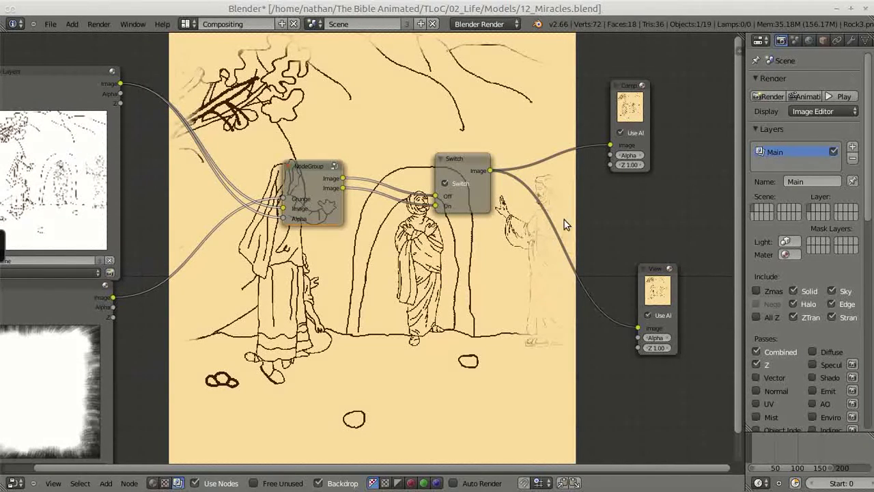
- Spread out the NodeGroup and Switch nodes in the node tree
{"action": "left_click_drag", "start_coordinate": [311, 166], "coordinate": [321, 151]}
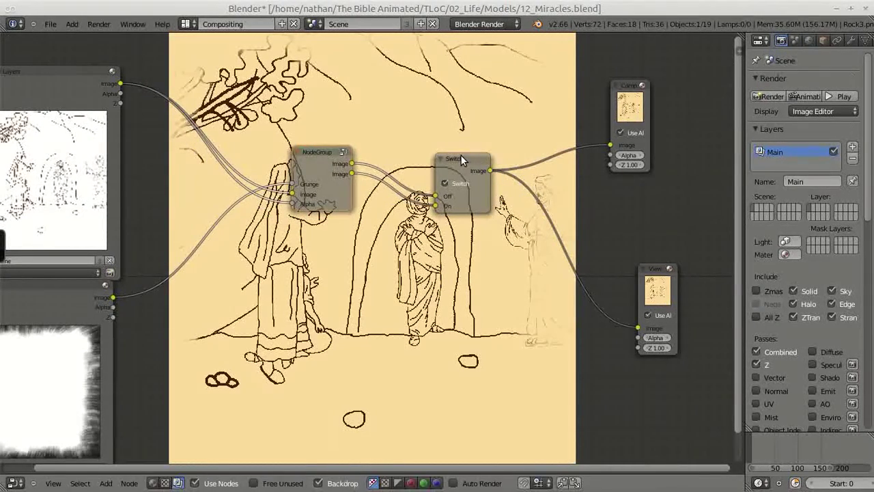
{"action": "left_click_drag", "start_coordinate": [461, 156], "coordinate": [552, 151]}
{"action": "left_click_drag", "start_coordinate": [325, 180], "coordinate": [355, 194]}
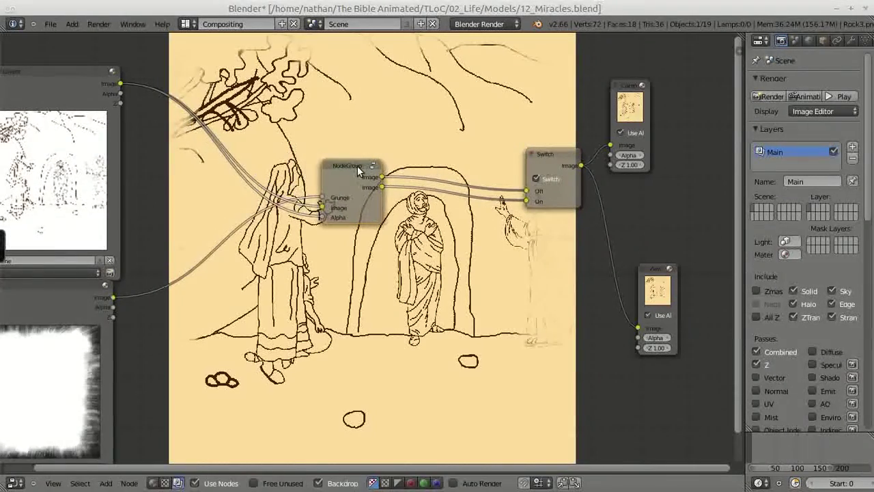
- Inside the NodeGroup, add a Viewer node near the group outputs
{"action": "key", "text": "Tab"}
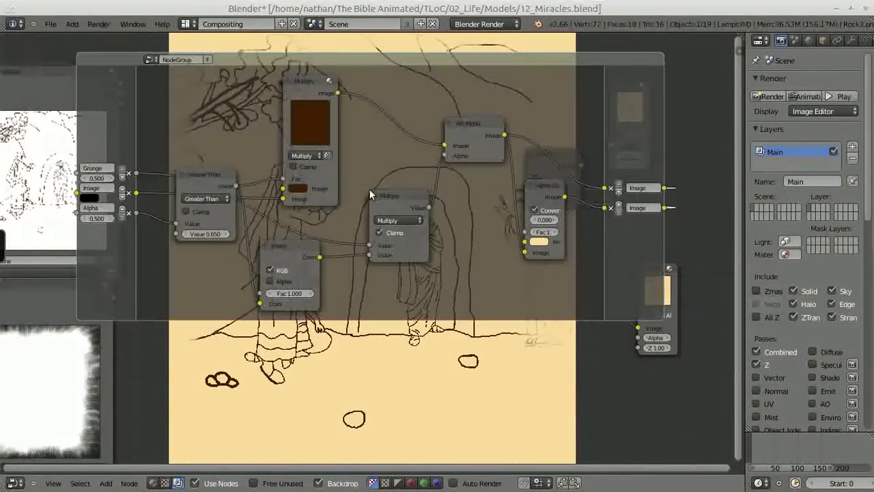
{"action": "key", "text": "shift+a"}
{"action": "mouse_move", "coordinate": [463, 147]}
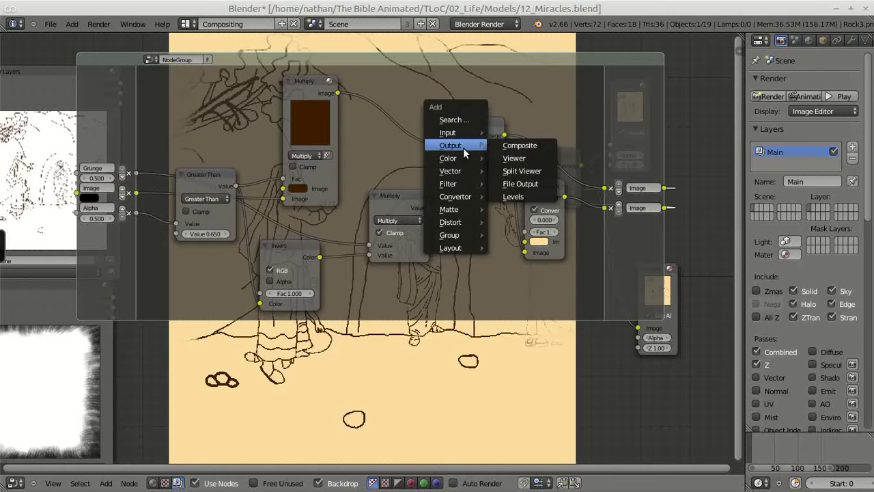
{"action": "left_click", "coordinate": [543, 158]}
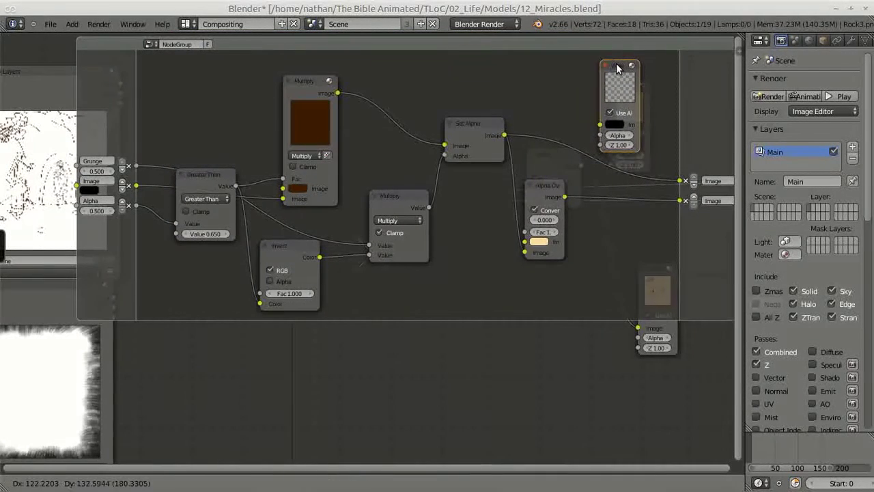
{"action": "left_click", "coordinate": [611, 87]}
- Preview the Grunge, Image and Alpha inputs on the backdrop through the Viewer
{"action": "left_click_drag", "start_coordinate": [136, 165], "coordinate": [599, 125]}
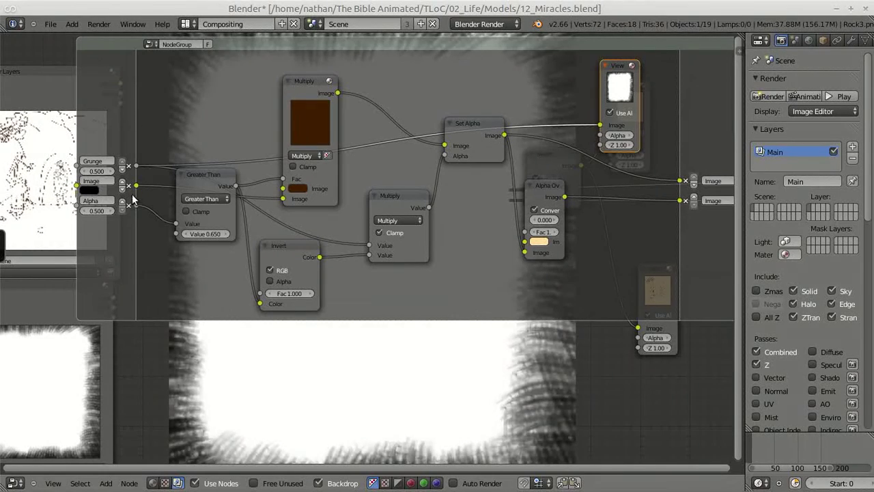
{"action": "left_click_drag", "start_coordinate": [136, 185], "coordinate": [599, 125]}
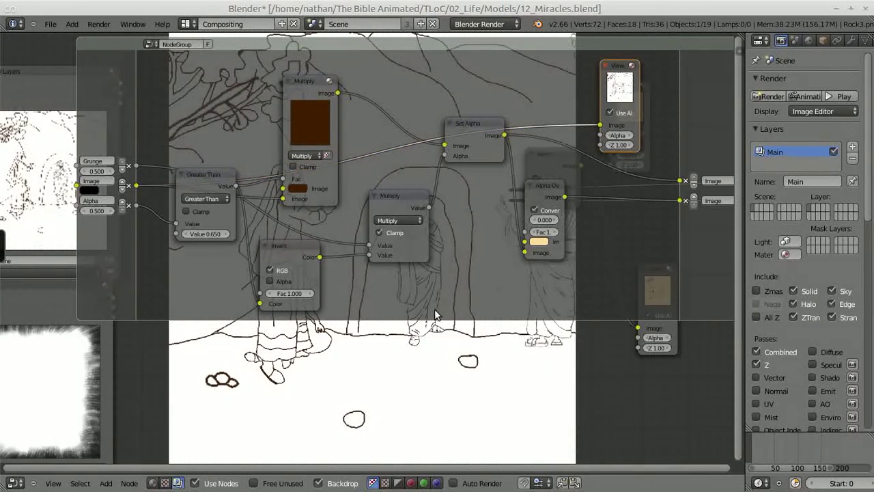
{"action": "left_click_drag", "start_coordinate": [136, 205], "coordinate": [593, 140]}
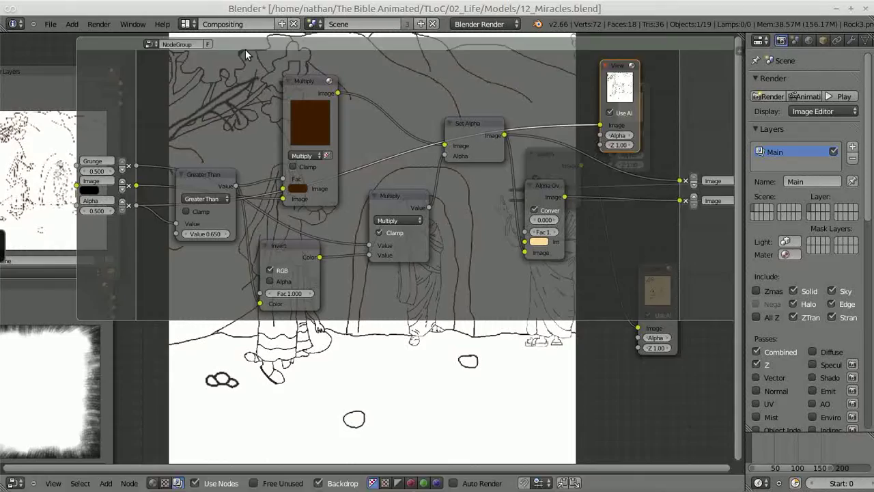
- Move the Viewer node lower left, then exit and re-enter the group
{"action": "key", "text": "g"}
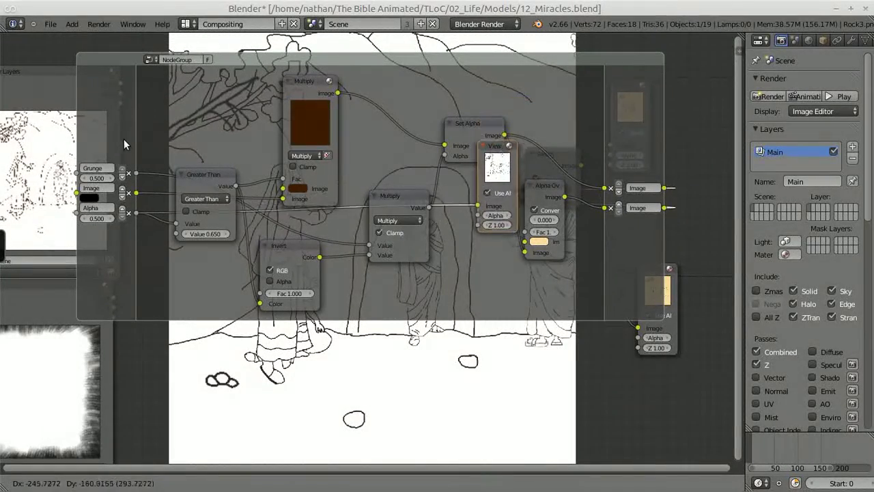
{"action": "left_click", "coordinate": [119, 151]}
{"action": "middle_click_drag", "start_coordinate": [298, 63], "coordinate": [351, 55]}
{"action": "key", "text": "Tab"}
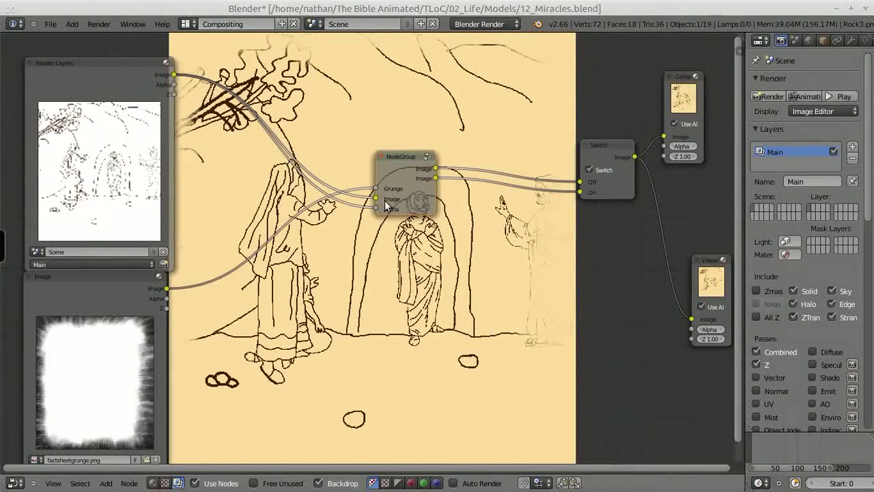
{"action": "key", "text": "Tab"}
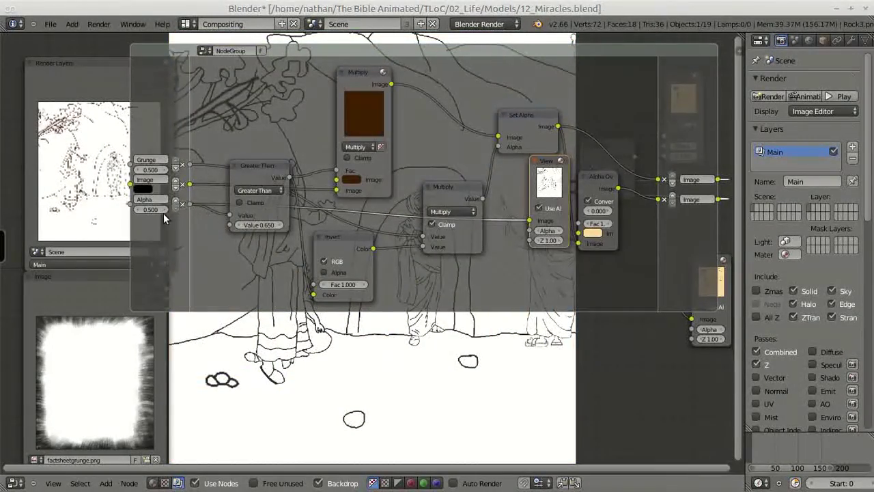
- Rearrange the group's nodes and connect Invert Color to Multiply's lower Value input
{"action": "left_click_drag", "start_coordinate": [256, 165], "coordinate": [530, 220]}
{"action": "left_click_drag", "start_coordinate": [547, 167], "coordinate": [628, 73]}
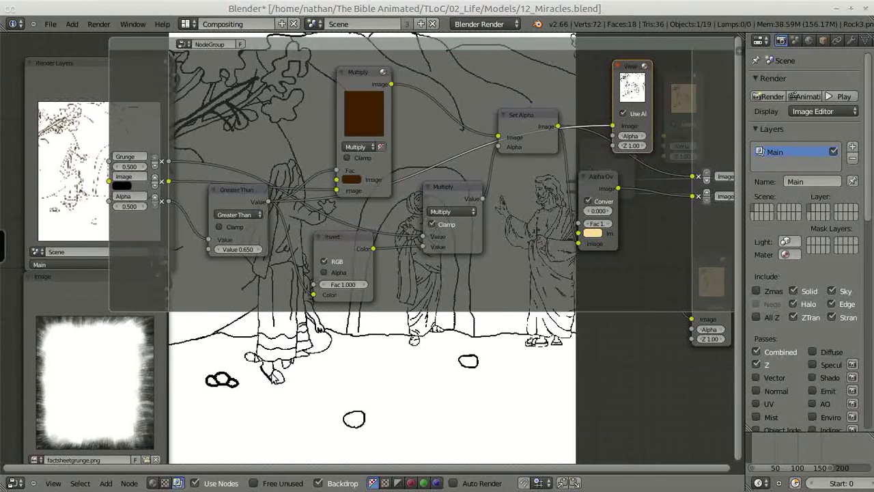
{"action": "left_click_drag", "start_coordinate": [232, 191], "coordinate": [232, 203]}
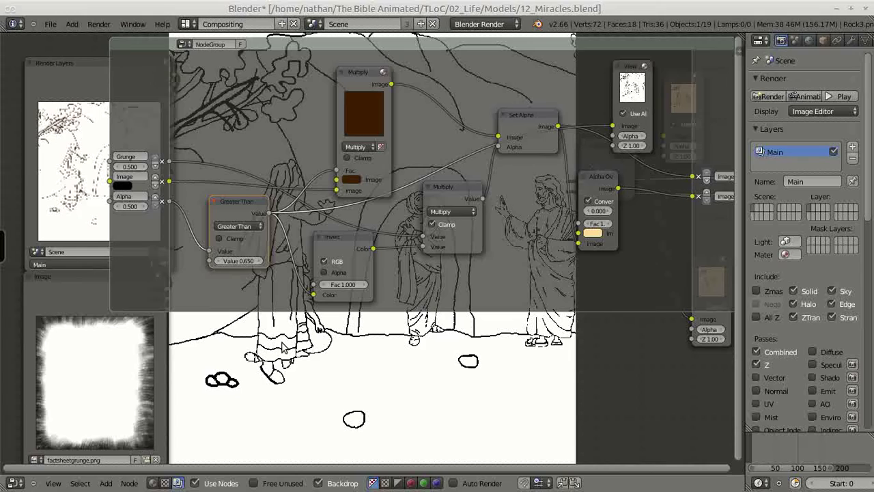
{"action": "left_click_drag", "start_coordinate": [373, 249], "coordinate": [424, 246]}
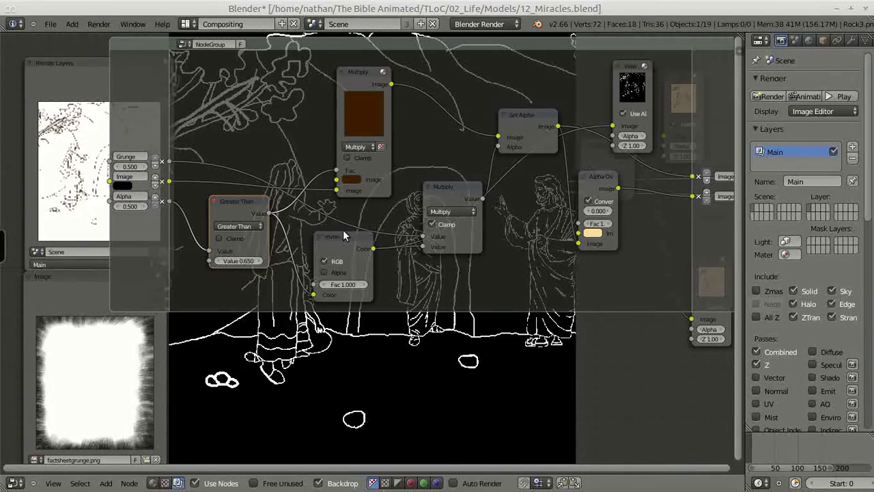
{"action": "left_click_drag", "start_coordinate": [339, 241], "coordinate": [326, 247]}
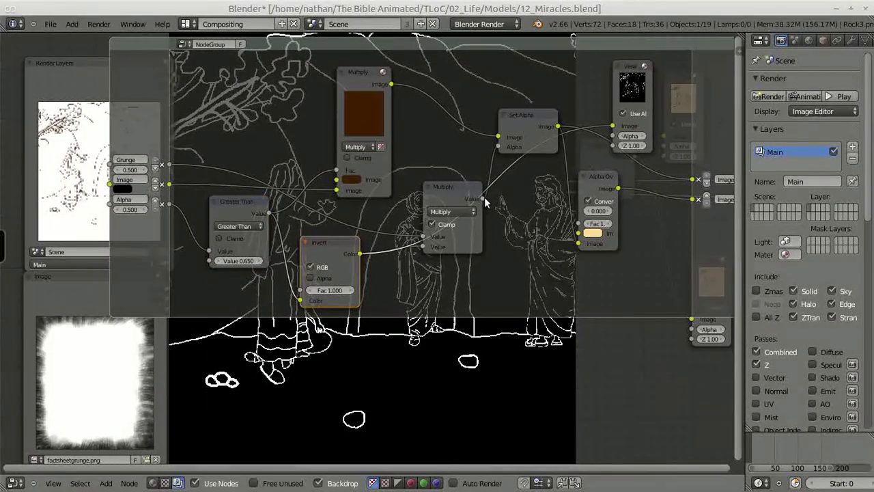
- Preview the brown Multiply node's output in the Viewer
{"action": "left_click_drag", "start_coordinate": [482, 198], "coordinate": [608, 125]}
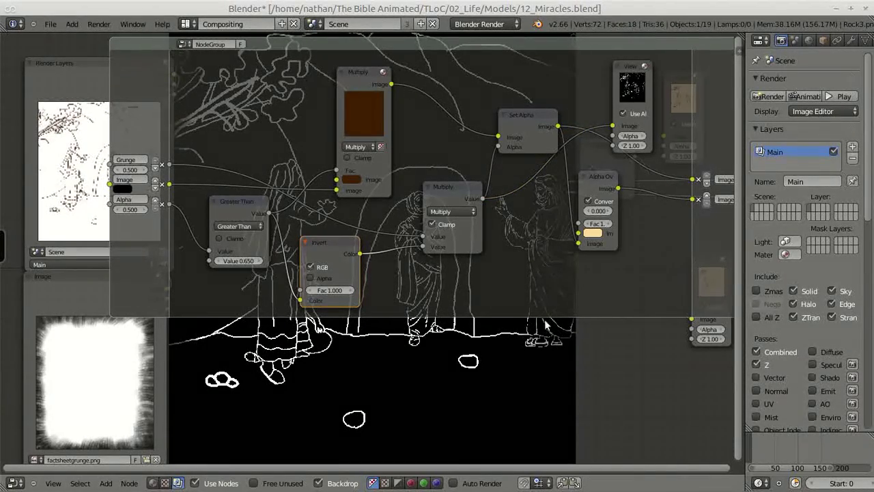
{"action": "key", "text": "Home"}
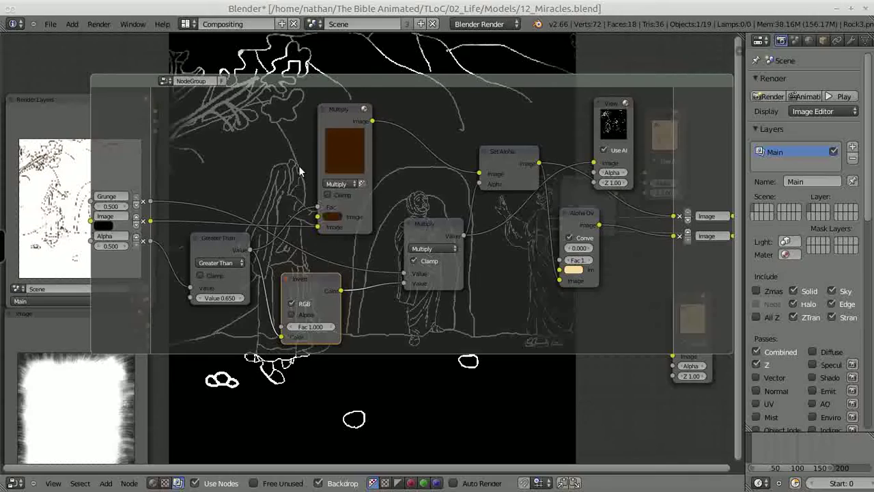
{"action": "left_click_drag", "start_coordinate": [334, 116], "coordinate": [329, 118]}
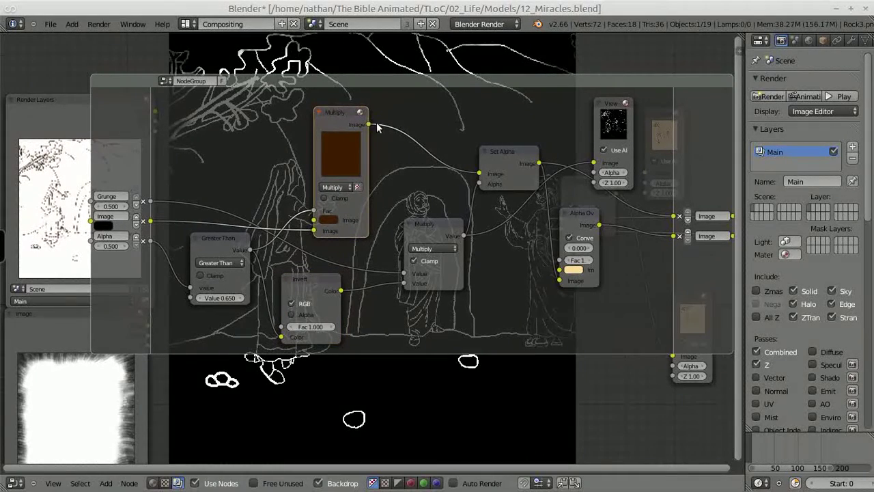
{"action": "left_click_drag", "start_coordinate": [498, 144], "coordinate": [593, 163]}
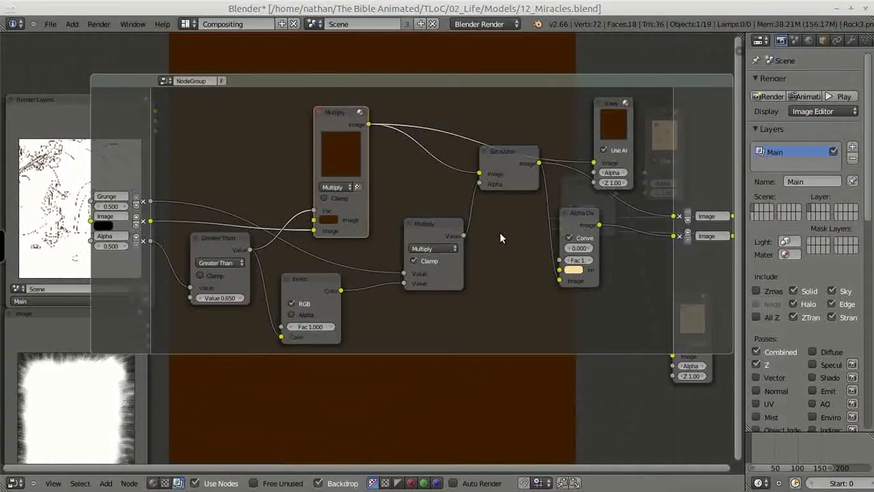
- Link the Set Alpha output to the Viewer to show brown lines over transparency
{"action": "middle_click_drag", "start_coordinate": [414, 80], "coordinate": [394, 356]}
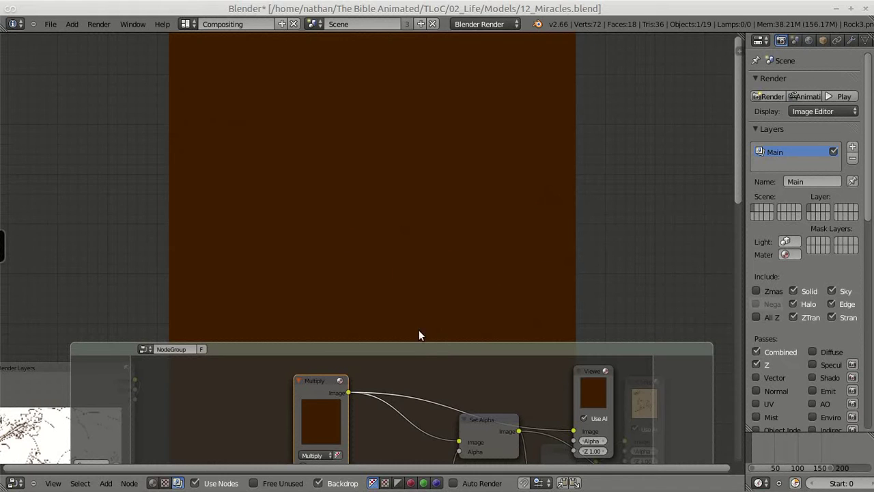
{"action": "middle_click_drag", "start_coordinate": [429, 347], "coordinate": [430, 98]}
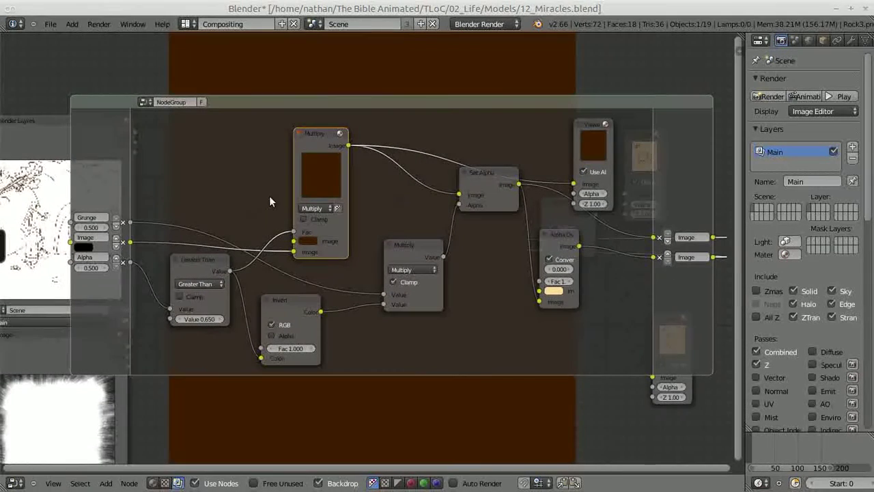
{"action": "left_click_drag", "start_coordinate": [537, 182], "coordinate": [573, 184]}
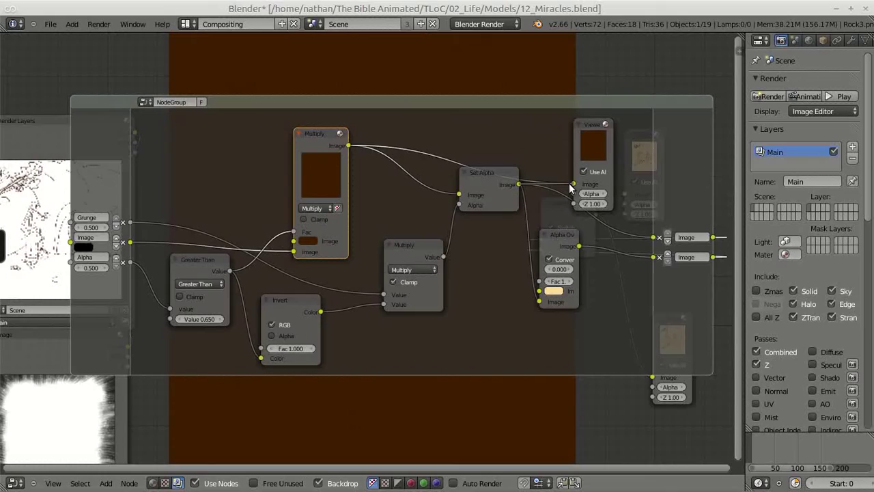
{"action": "mouse_move", "coordinate": [521, 107]}
{"action": "left_mouse_down"}
{"action": "mouse_move", "coordinate": [437, 304]}
{"action": "mouse_move", "coordinate": [435, 403]}
{"action": "mouse_move", "coordinate": [488, 308]}
{"action": "mouse_move", "coordinate": [503, 253]}
{"action": "mouse_move", "coordinate": [503, 85]}
{"action": "left_mouse_up"}
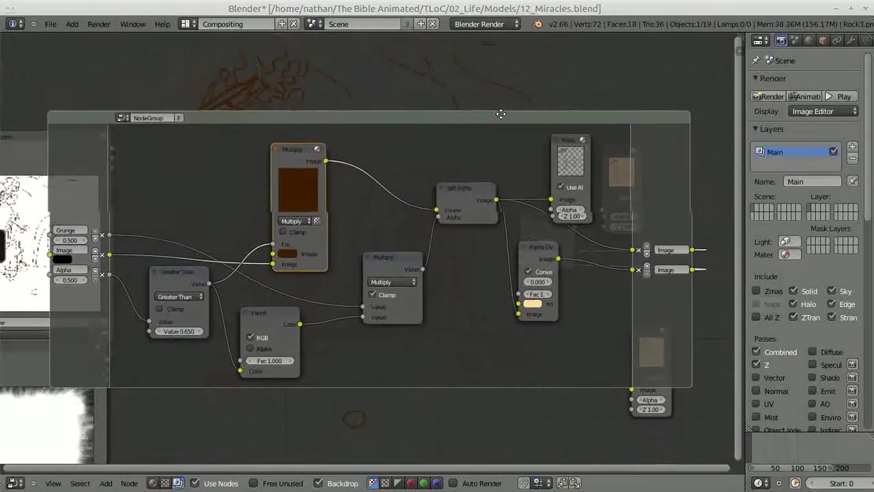
- Return to the main tree and toggle the Switch node off and on
{"action": "key", "text": "Tab"}
{"action": "mouse_move", "coordinate": [552, 209]}
{"action": "left_mouse_down"}
{"action": "mouse_move", "coordinate": [556, 195]}
{"action": "mouse_move", "coordinate": [551, 201]}
{"action": "left_mouse_up"}
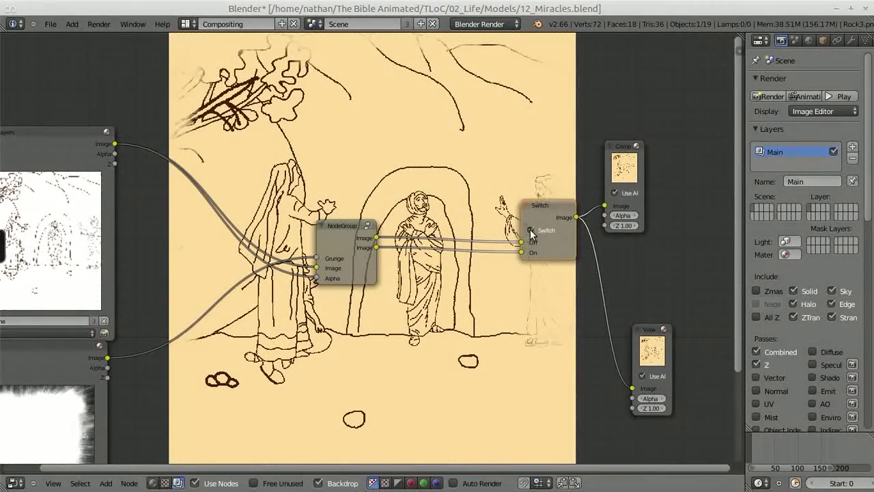
{"action": "left_click", "coordinate": [531, 229]}
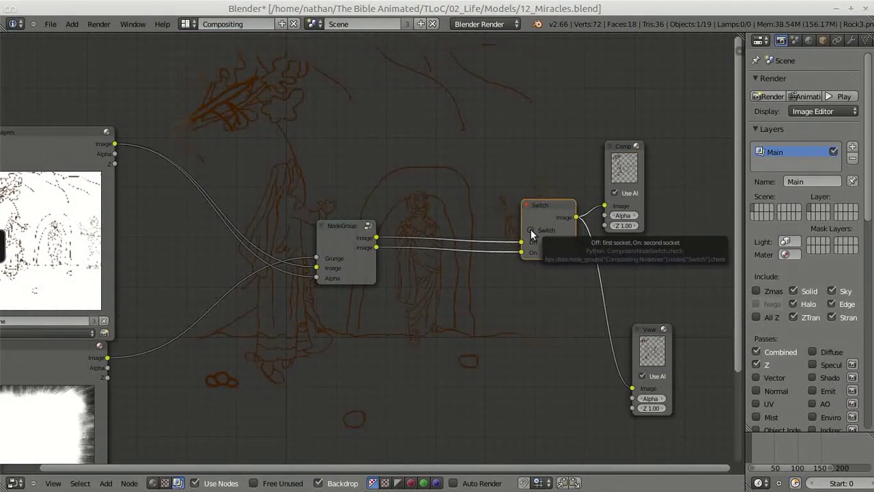
{"action": "left_click", "coordinate": [531, 230]}
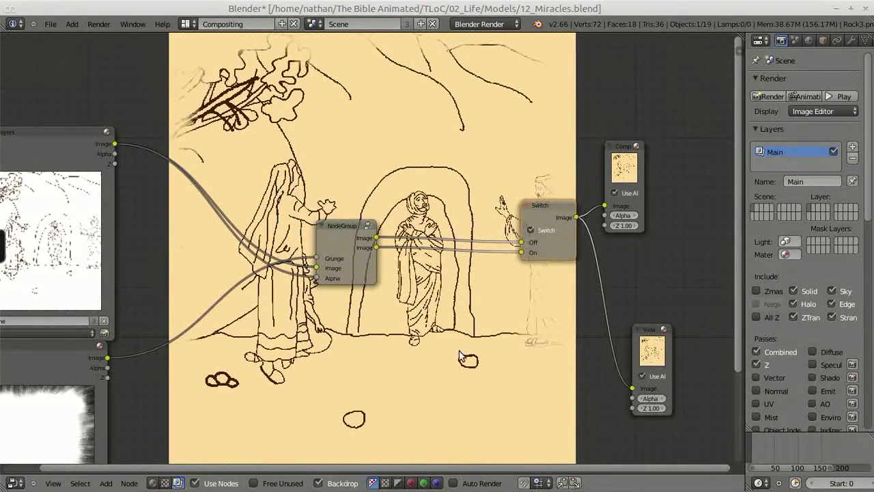
- Check the render Output panel, set to //../Anims/Scene_12/ as RGBA PNG, in a widened Properties editor
{"action": "left_click", "coordinate": [795, 39]}
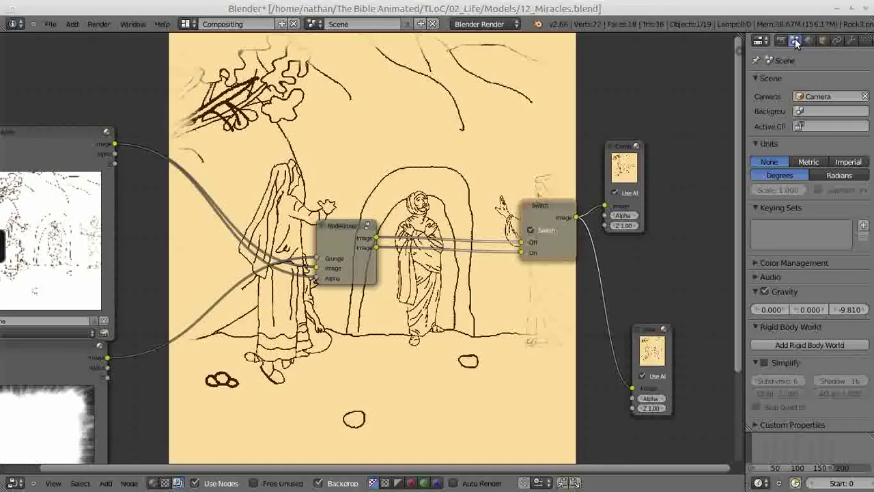
{"action": "left_click", "coordinate": [781, 41]}
{"action": "scroll", "coordinate": [797, 288], "scroll_direction": "down", "scroll_amount": 10}
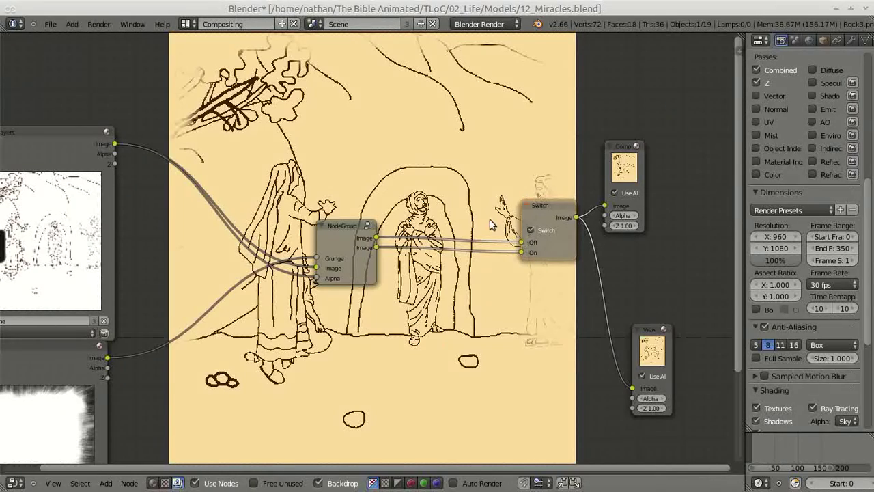
{"action": "scroll", "coordinate": [814, 320], "scroll_direction": "down", "scroll_amount": 5}
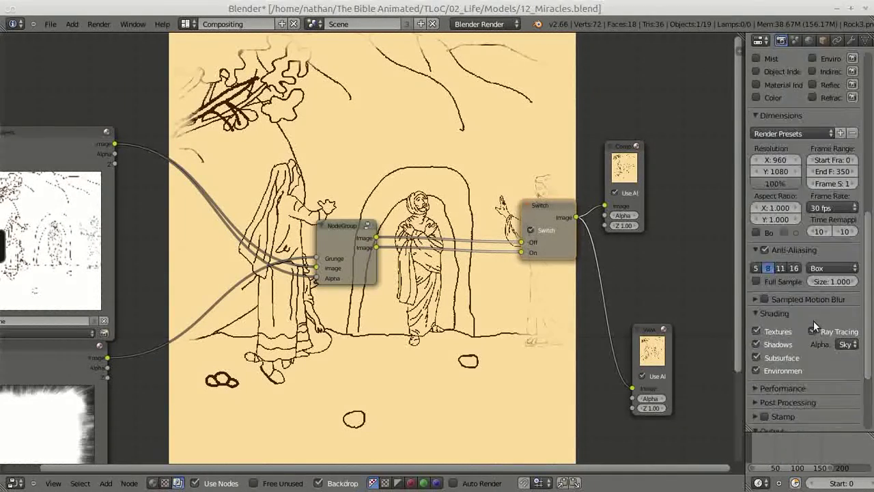
{"action": "scroll", "coordinate": [810, 350], "scroll_direction": "down", "scroll_amount": 1}
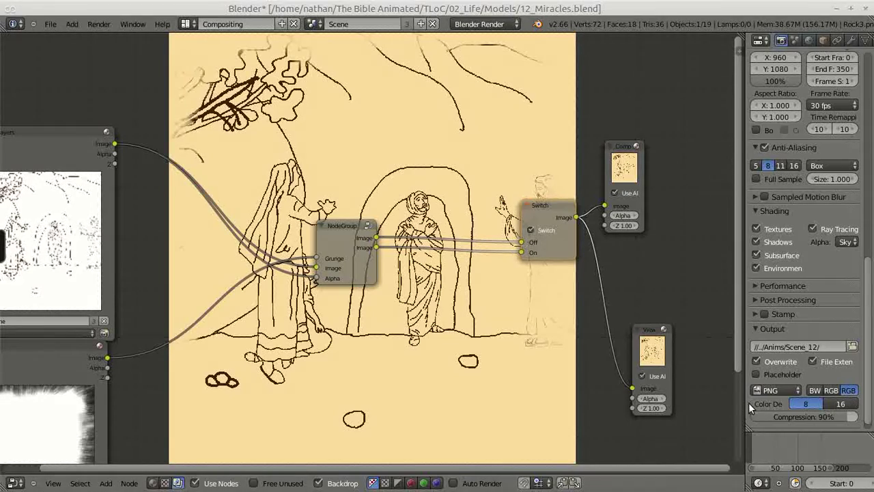
{"action": "left_click_drag", "start_coordinate": [747, 403], "coordinate": [709, 407]}
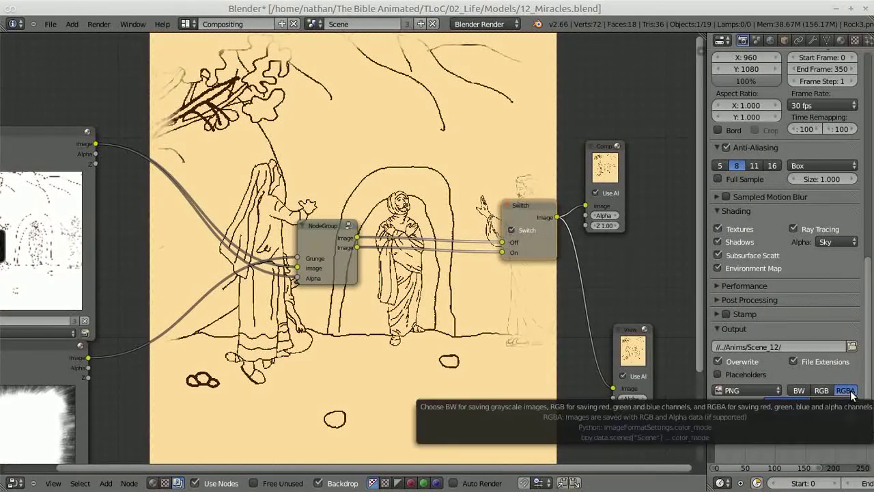
- Uncheck the Switch node to output brown line art over transparency, and pan the graph
{"action": "left_click", "coordinate": [511, 230]}
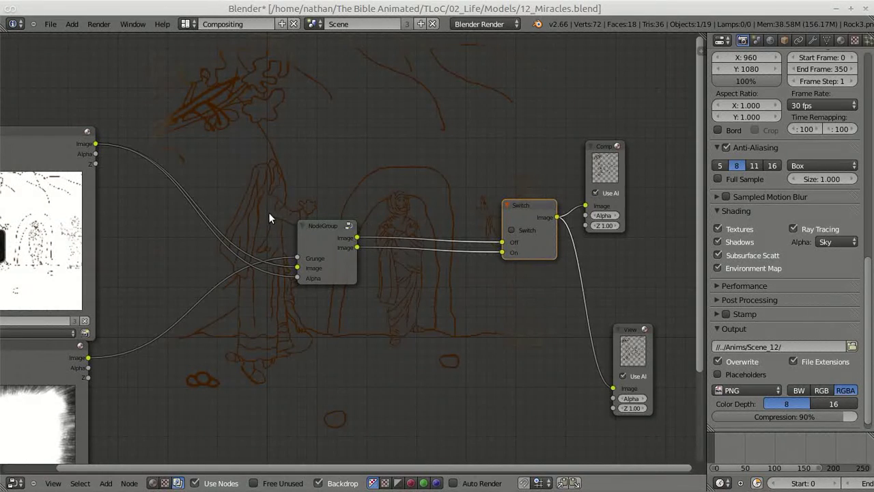
{"action": "middle_click_drag", "start_coordinate": [267, 210], "coordinate": [303, 156]}
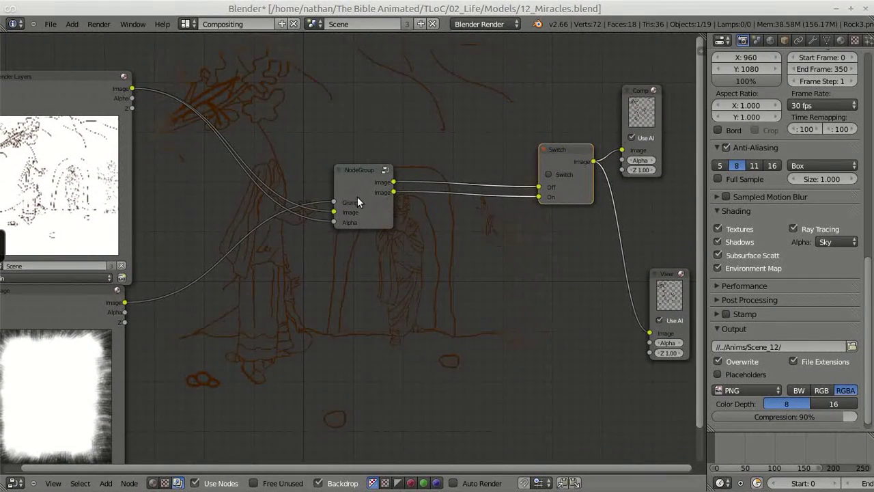